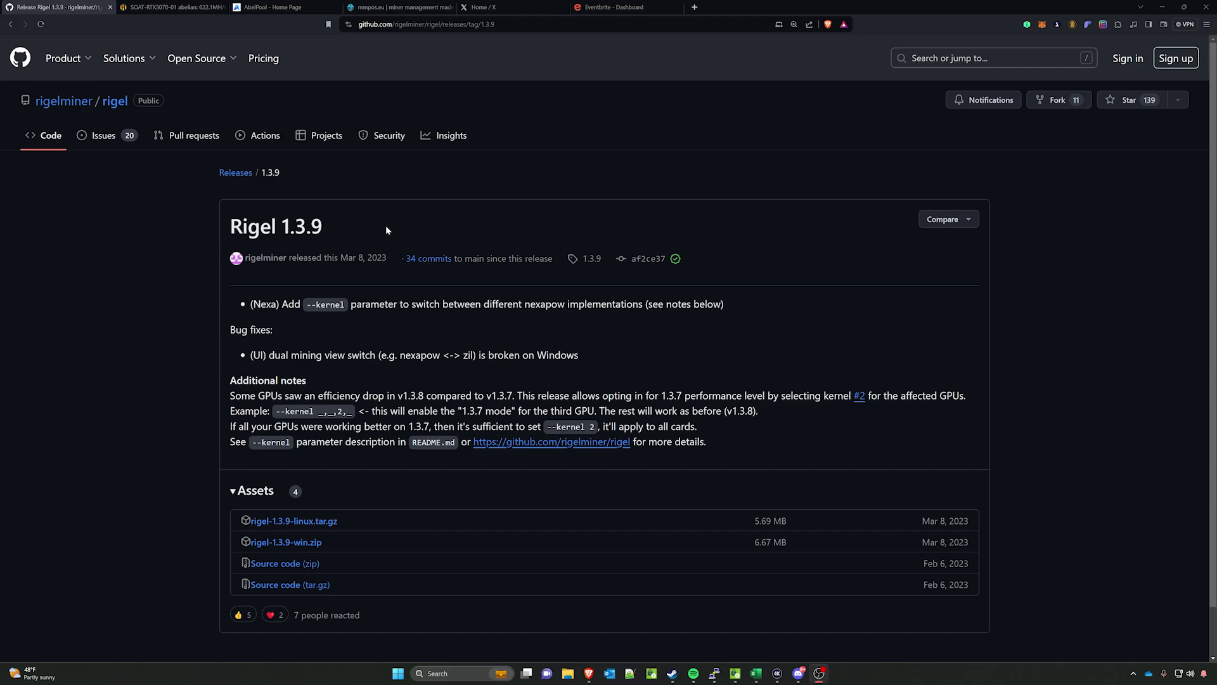
- Review and dismiss the worker's upgrade version release notes, then switch to the AbelPool home page
{"action": "left_click", "coordinate": [172, 6]}
{"action": "left_click", "coordinate": [604, 45]}
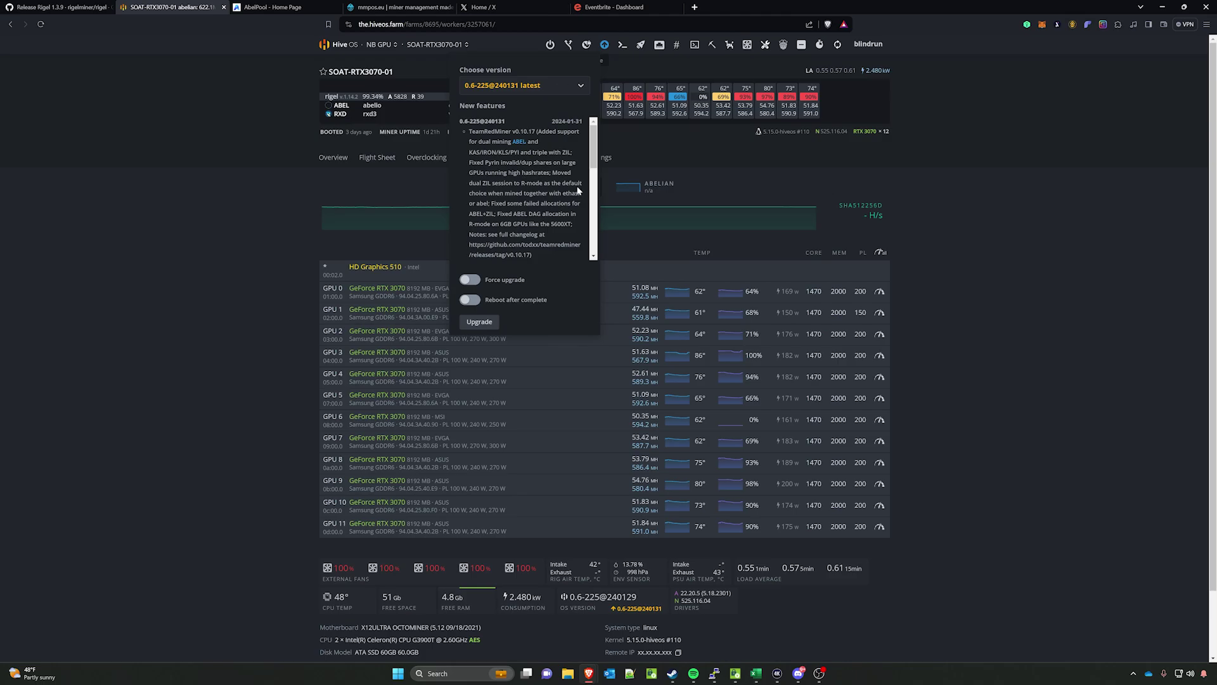
{"action": "left_click_drag", "start_coordinate": [595, 152], "coordinate": [594, 179]}
{"action": "scroll", "coordinate": [576, 191], "scroll_direction": "down", "scroll_amount": 3}
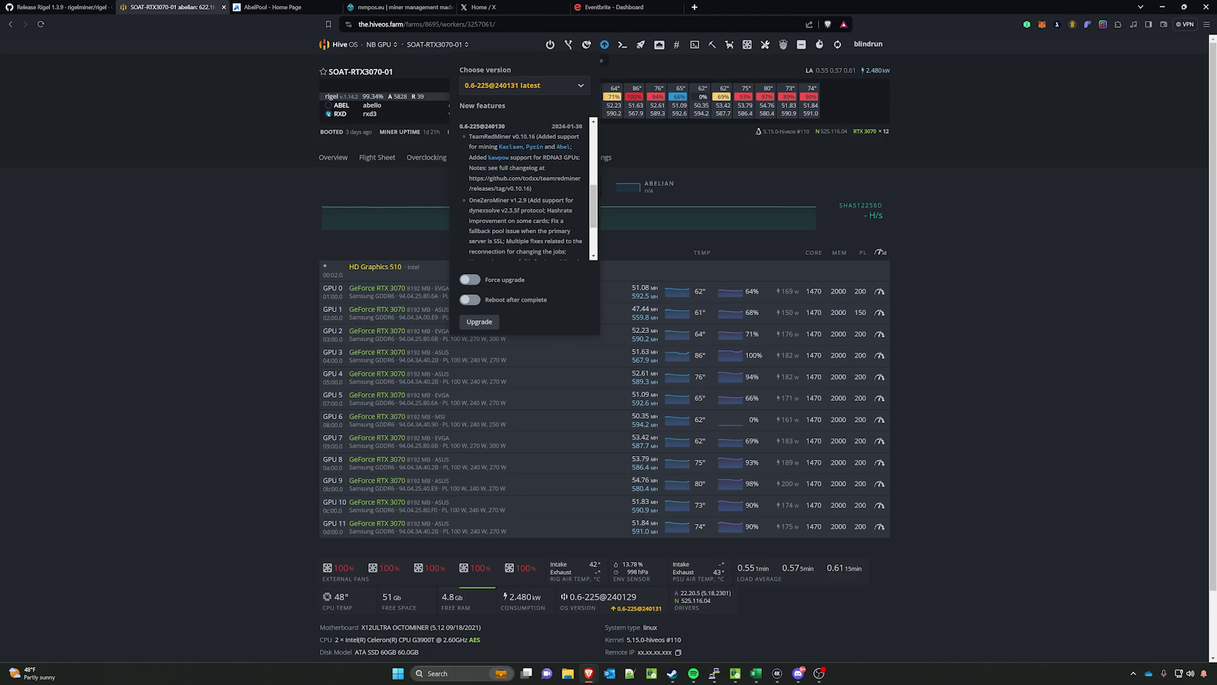
{"action": "left_click_drag", "start_coordinate": [596, 181], "coordinate": [588, 135]}
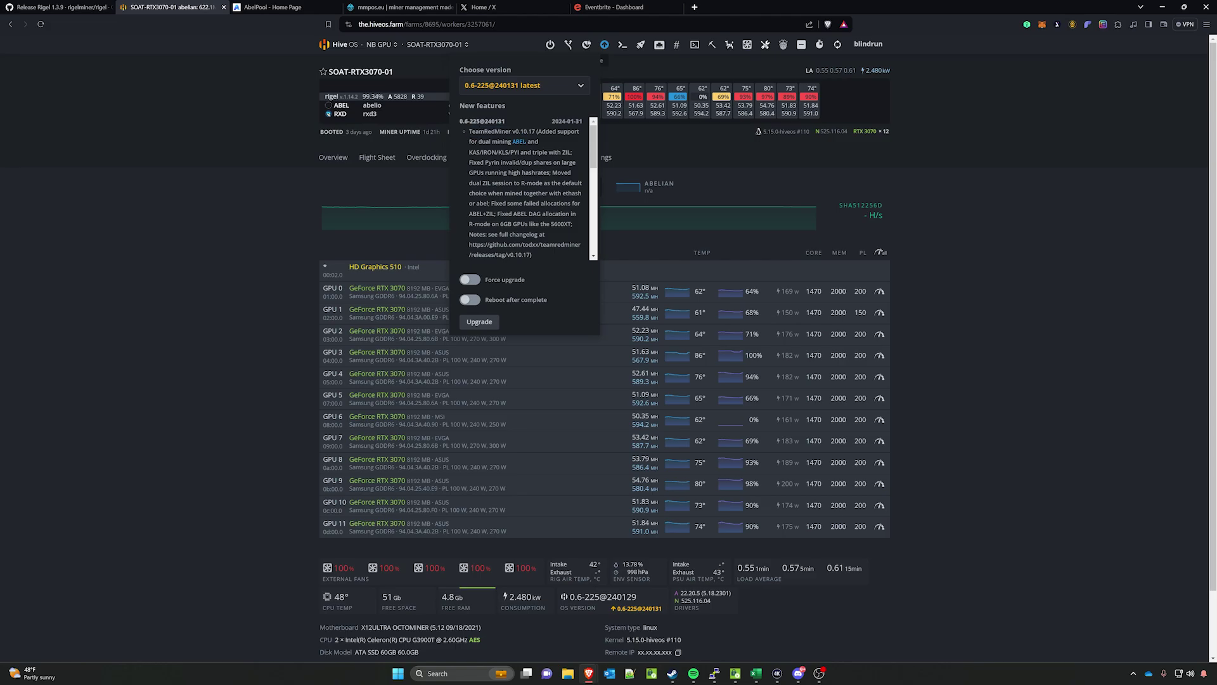
{"action": "left_click", "coordinate": [708, 188]}
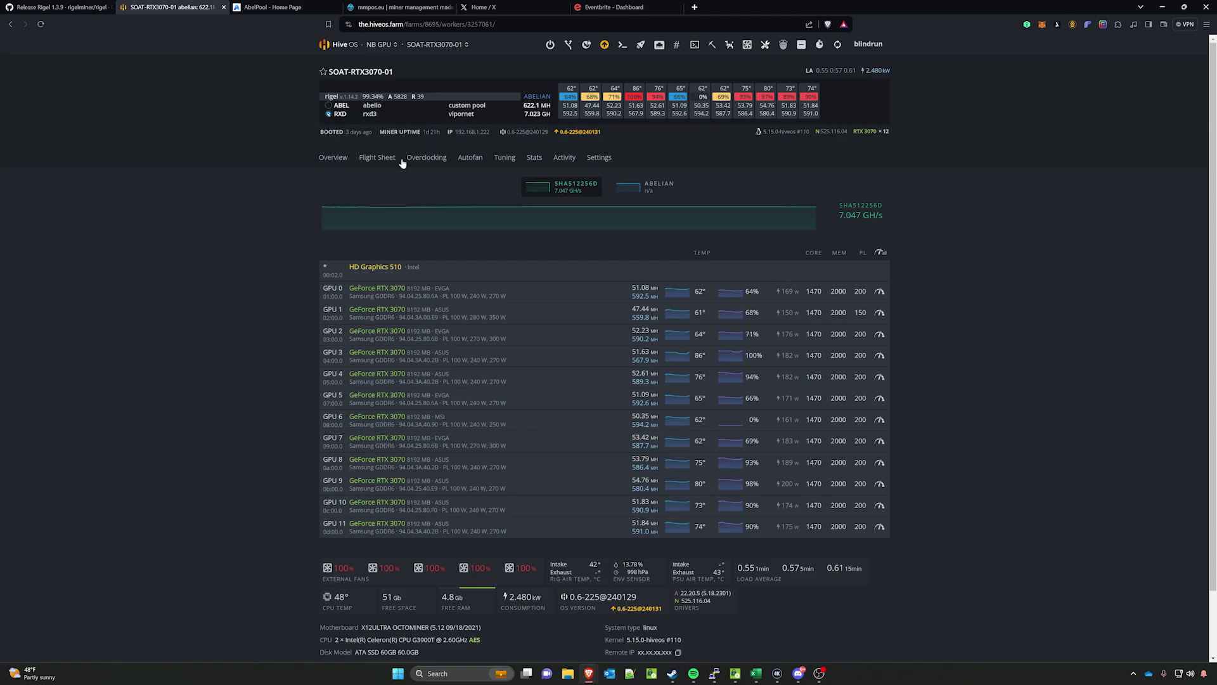
{"action": "left_click", "coordinate": [320, 7]}
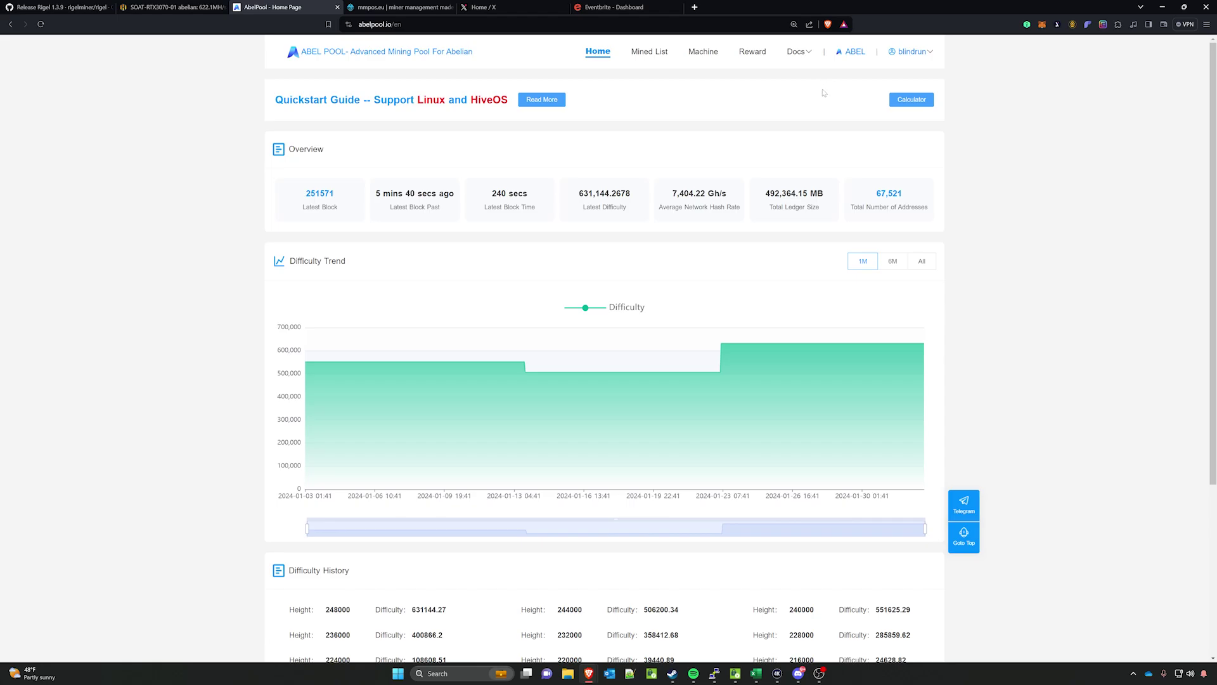
- Return to Hive OS and open the worker's ABEL + RXD flight sheet and its actions menu
{"action": "left_click", "coordinate": [175, 7]}
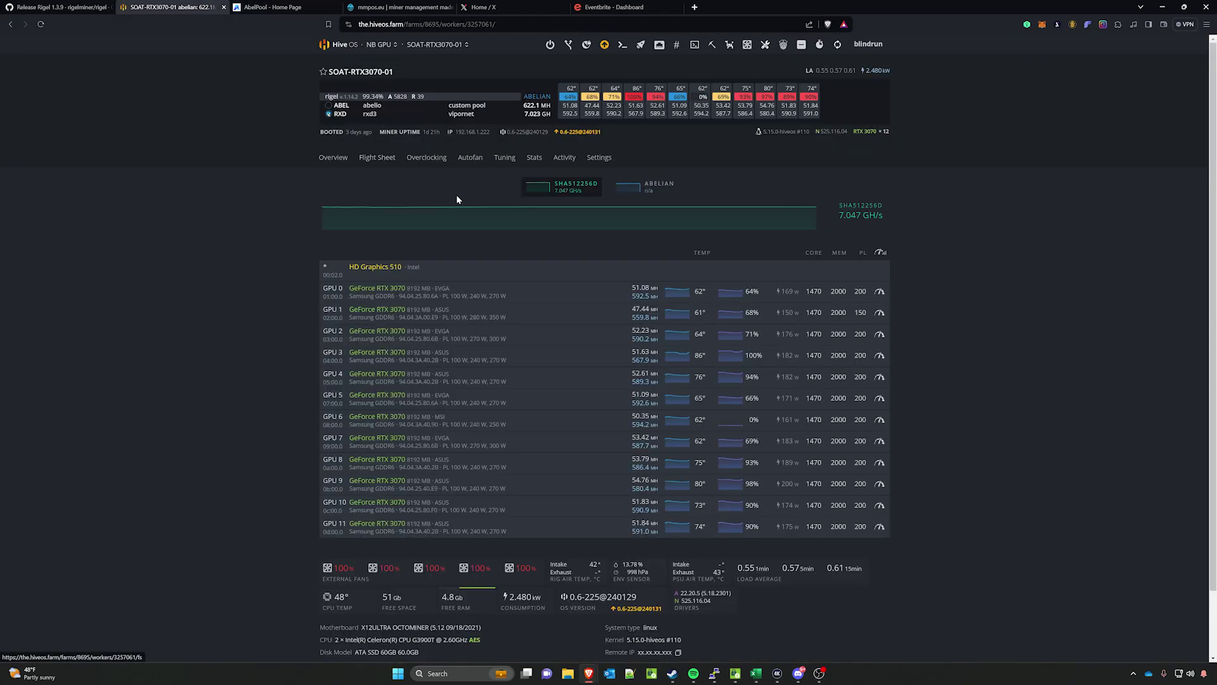
{"action": "left_click", "coordinate": [378, 160]}
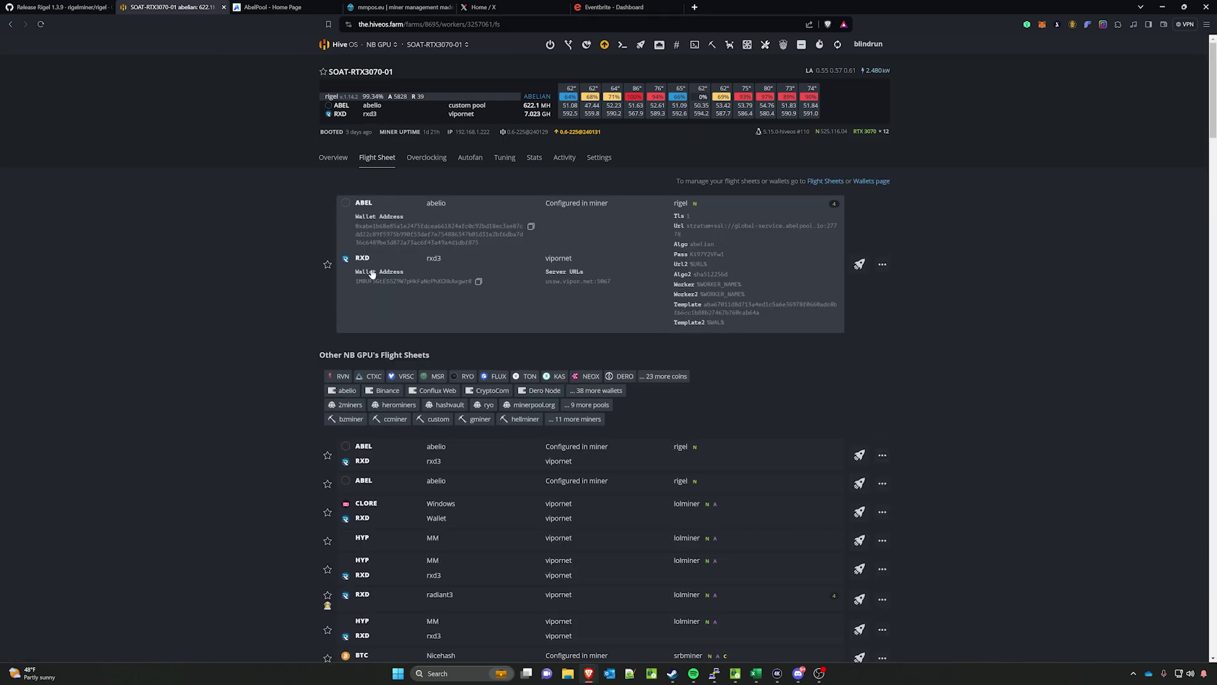
{"action": "left_click", "coordinate": [882, 265]}
- Edit the flight sheet, keeping coin ABEL, the existing wallet, and the pool configured in miner
{"action": "left_click", "coordinate": [859, 283]}
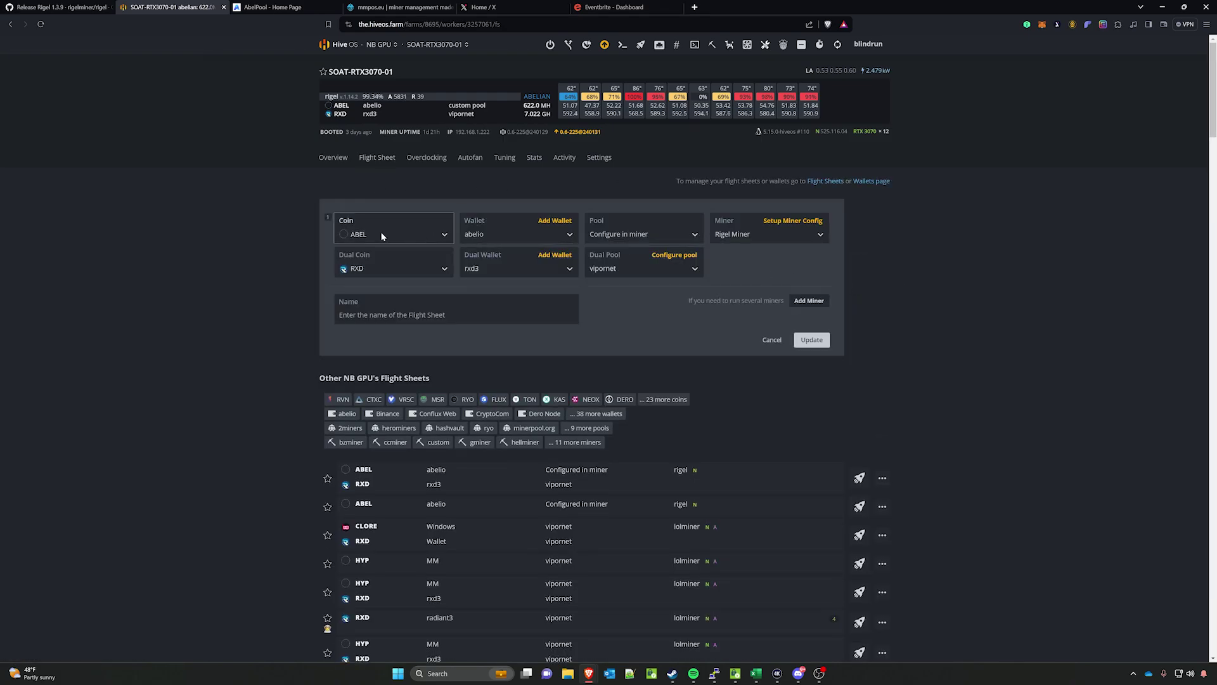
{"action": "left_click", "coordinate": [361, 236]}
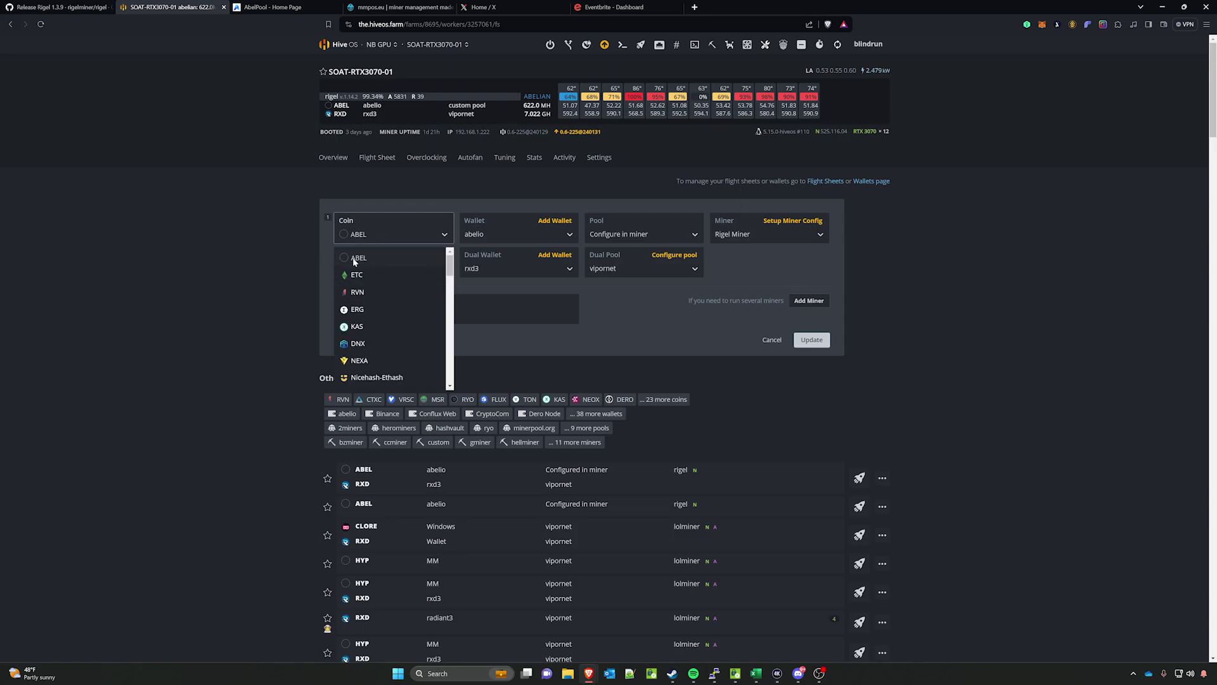
{"action": "left_click", "coordinate": [369, 246]}
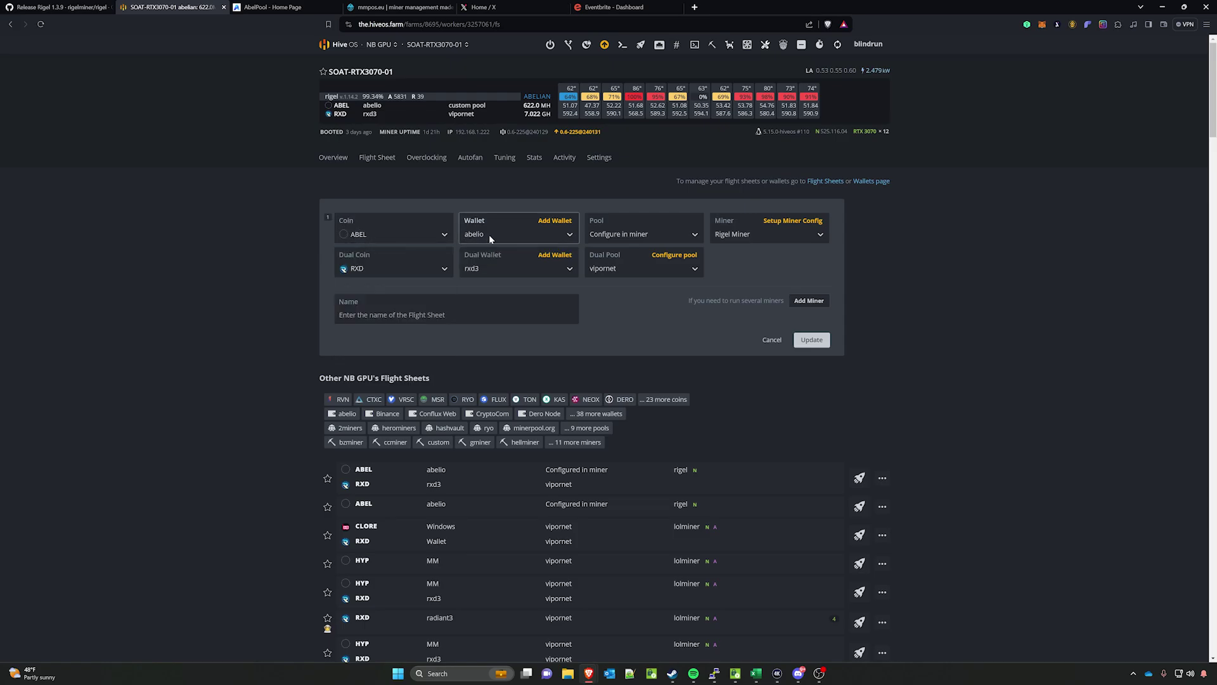
{"action": "left_click", "coordinate": [547, 227]}
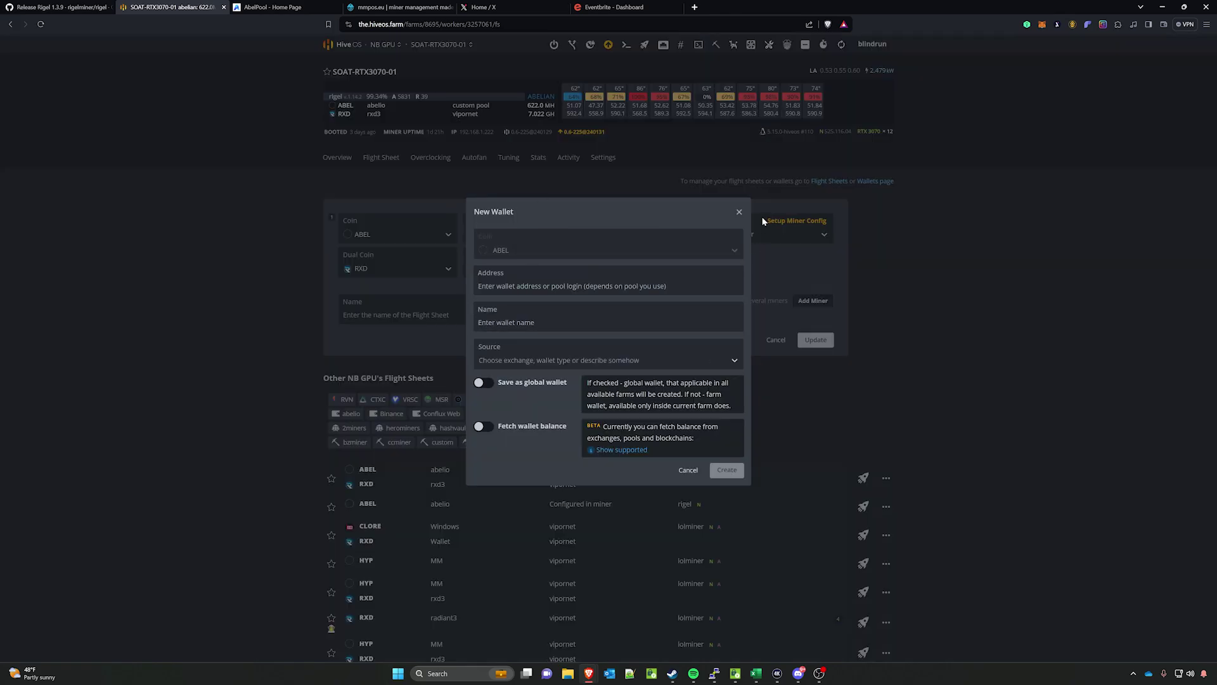
{"action": "left_click", "coordinate": [739, 211]}
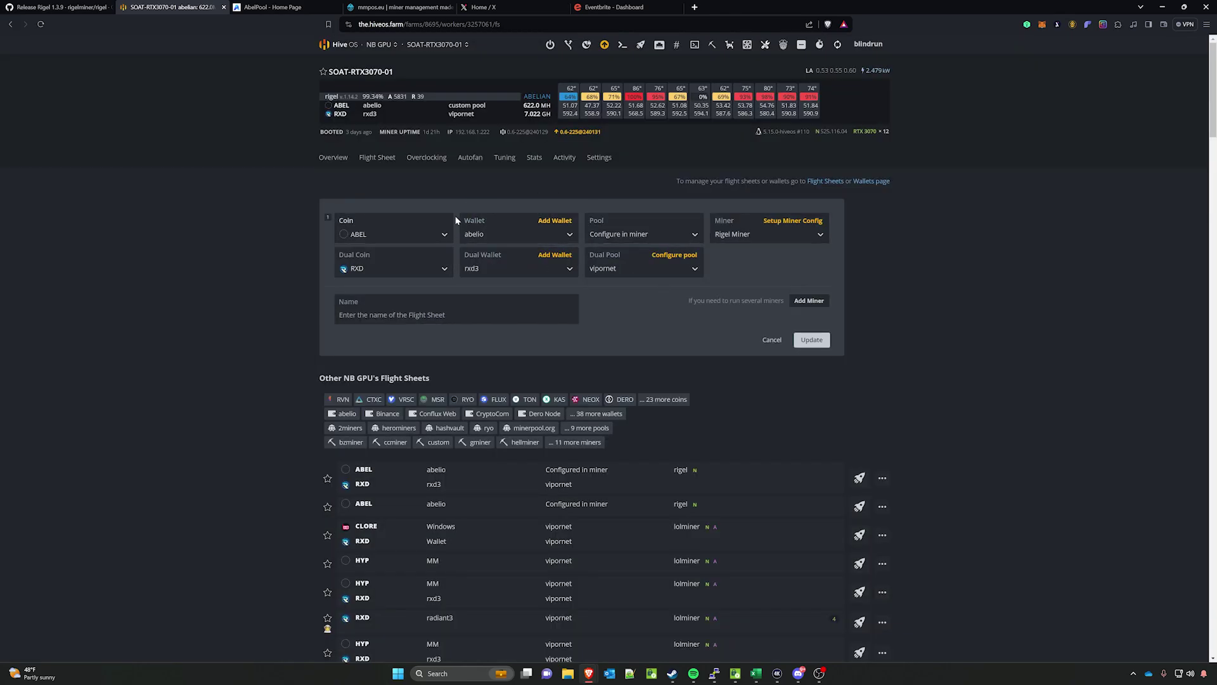
{"action": "left_click", "coordinate": [622, 234]}
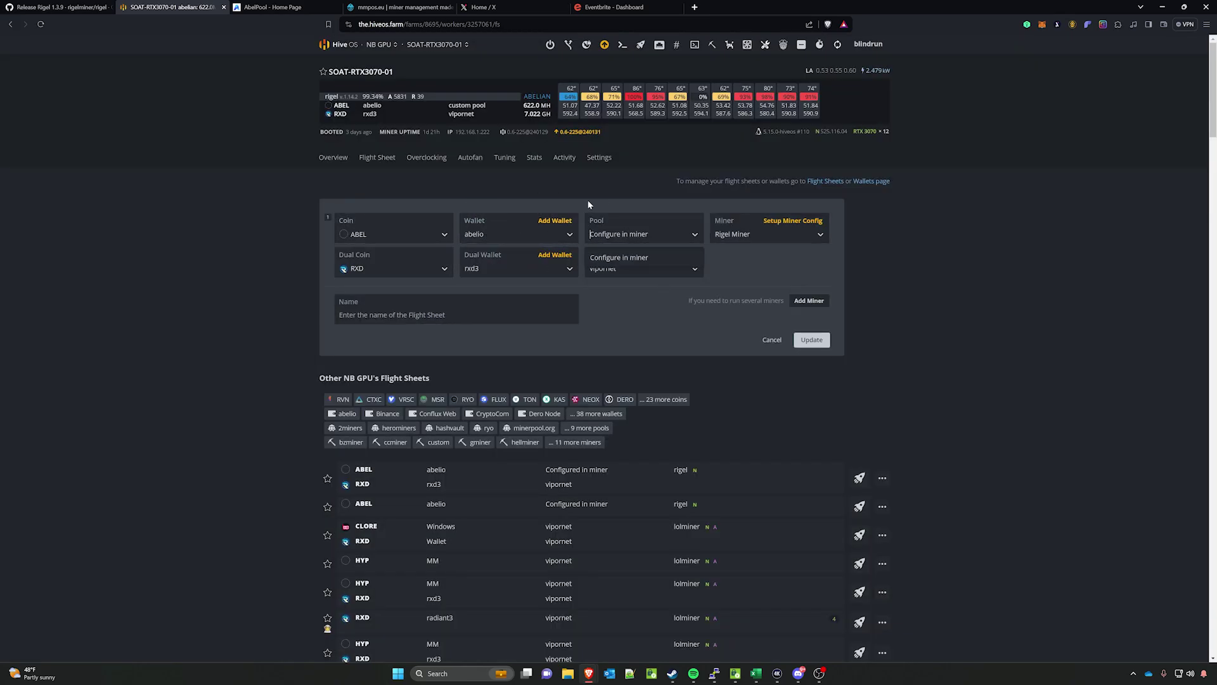
{"action": "left_click", "coordinate": [622, 257]}
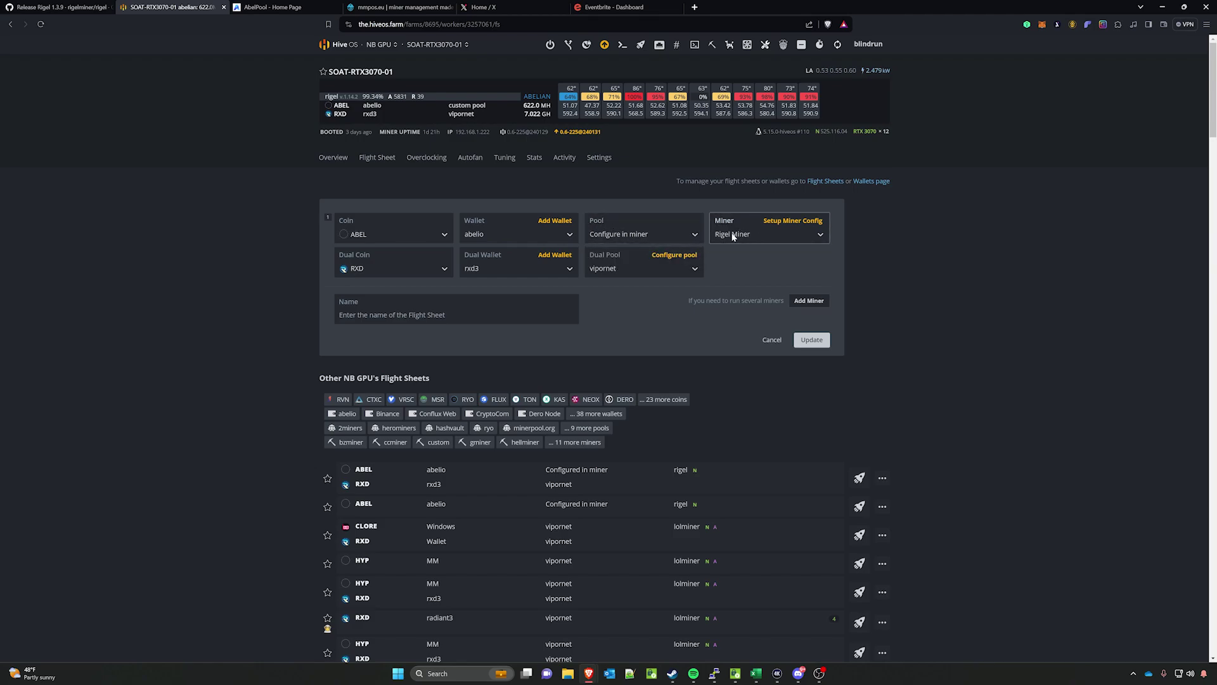
{"action": "left_click", "coordinate": [778, 220]}
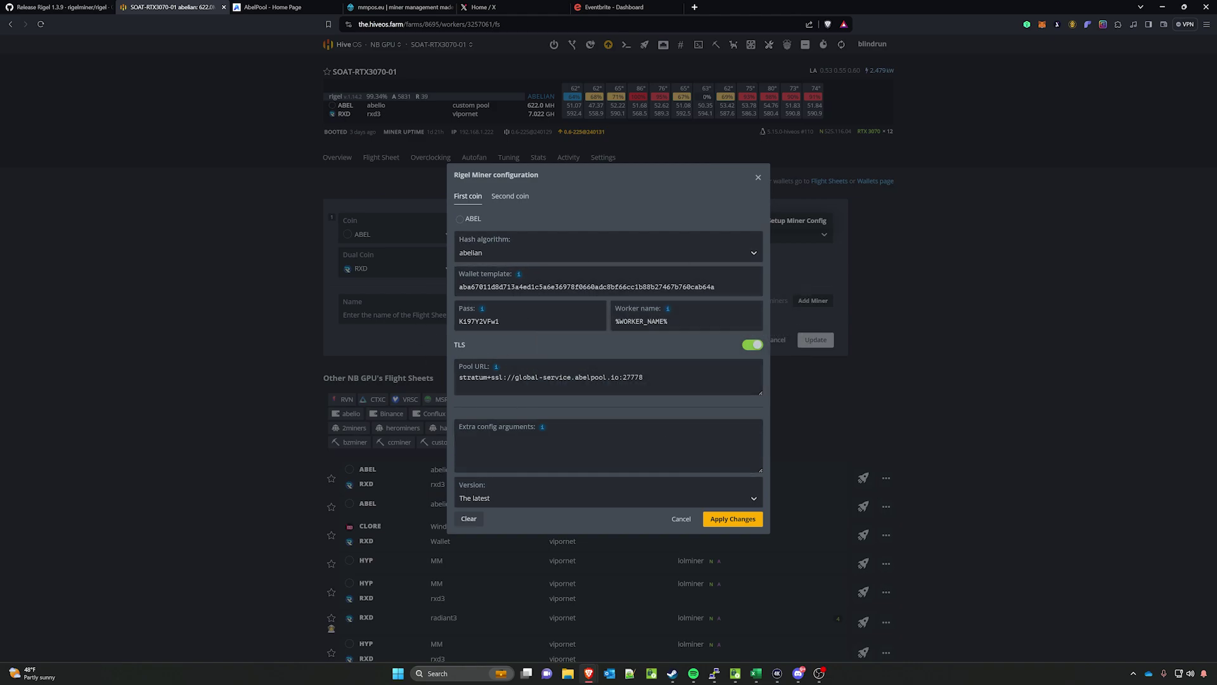
- Select the Rigel Miner wallet template value, then go to the AbelPool home page
{"action": "left_click_drag", "start_coordinate": [459, 286], "coordinate": [715, 286]}
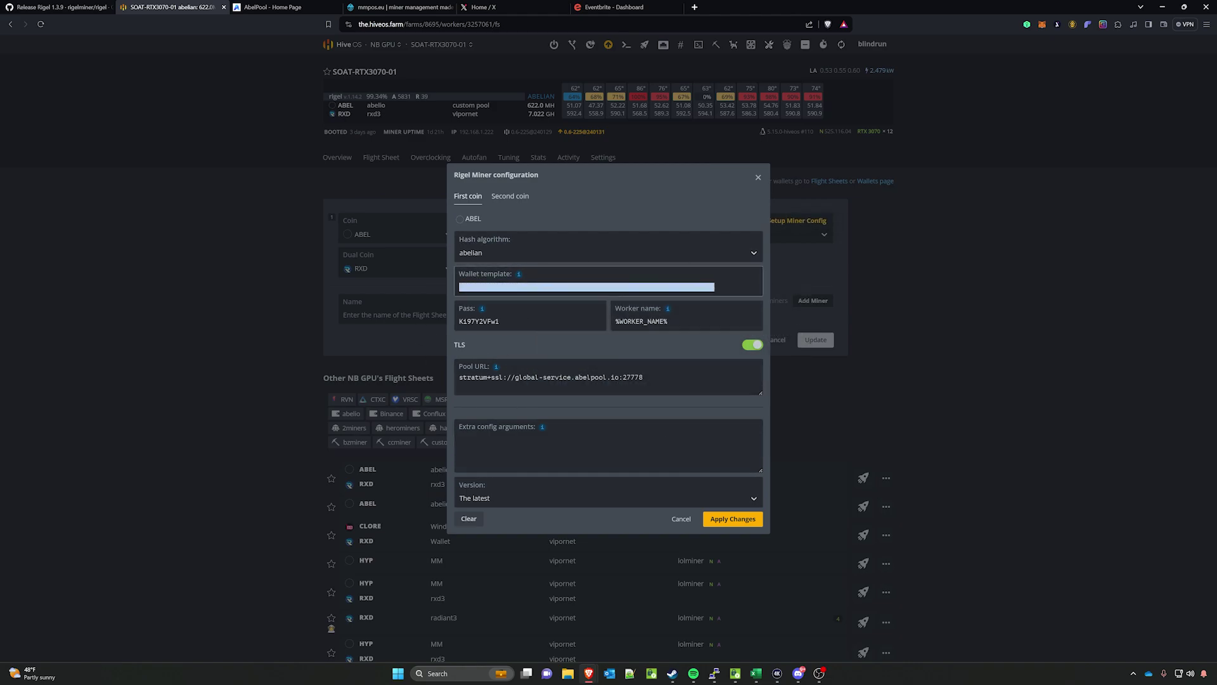
{"action": "left_click", "coordinate": [275, 7]}
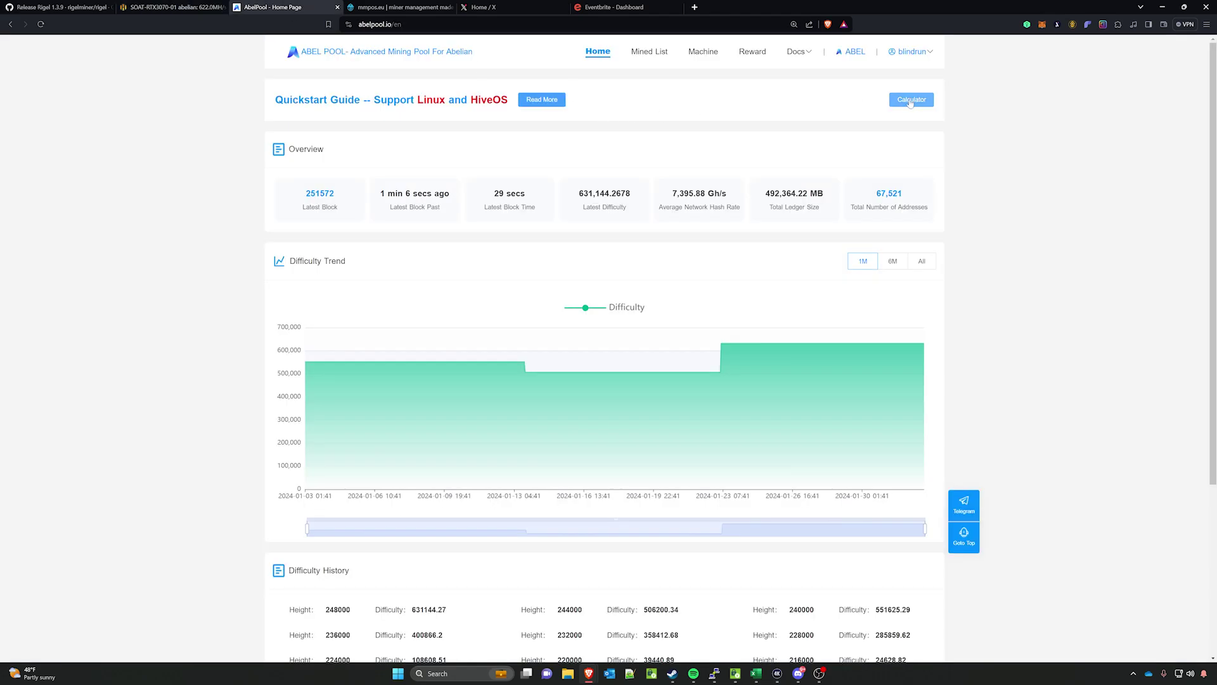
- Copy the wallet hash from AbelPool's Global deploy command and select Hive OS's wallet template value
{"action": "mouse_move", "coordinate": [912, 59]}
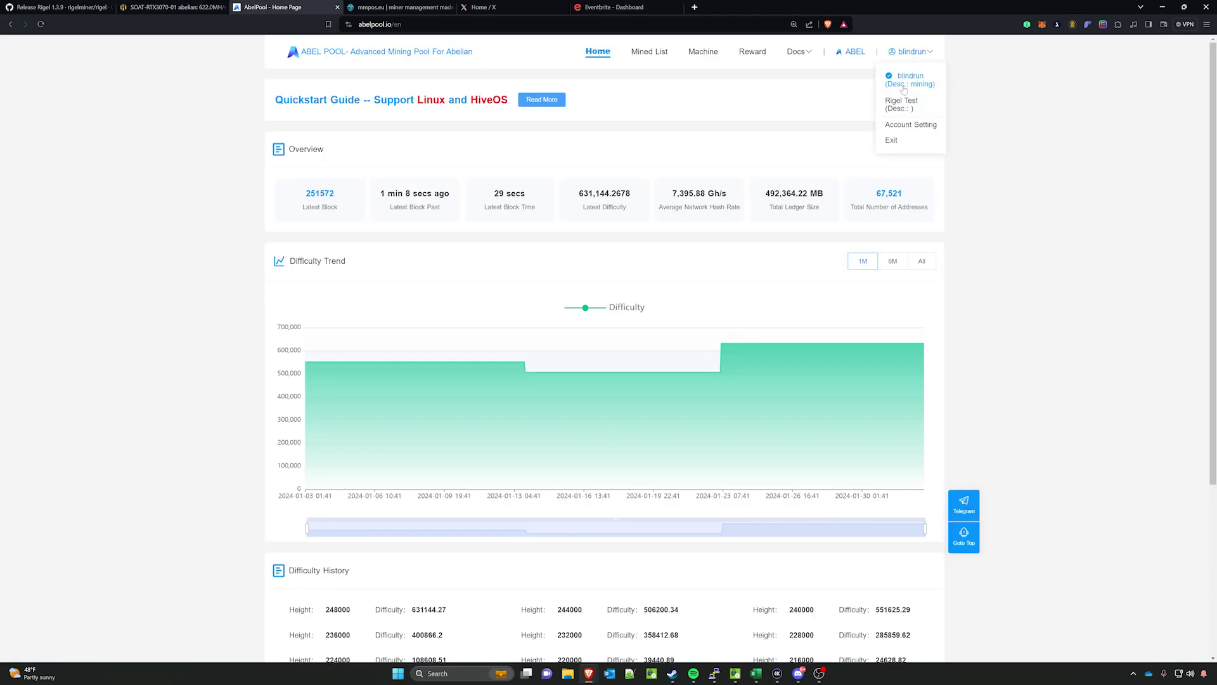
{"action": "left_click", "coordinate": [909, 125]}
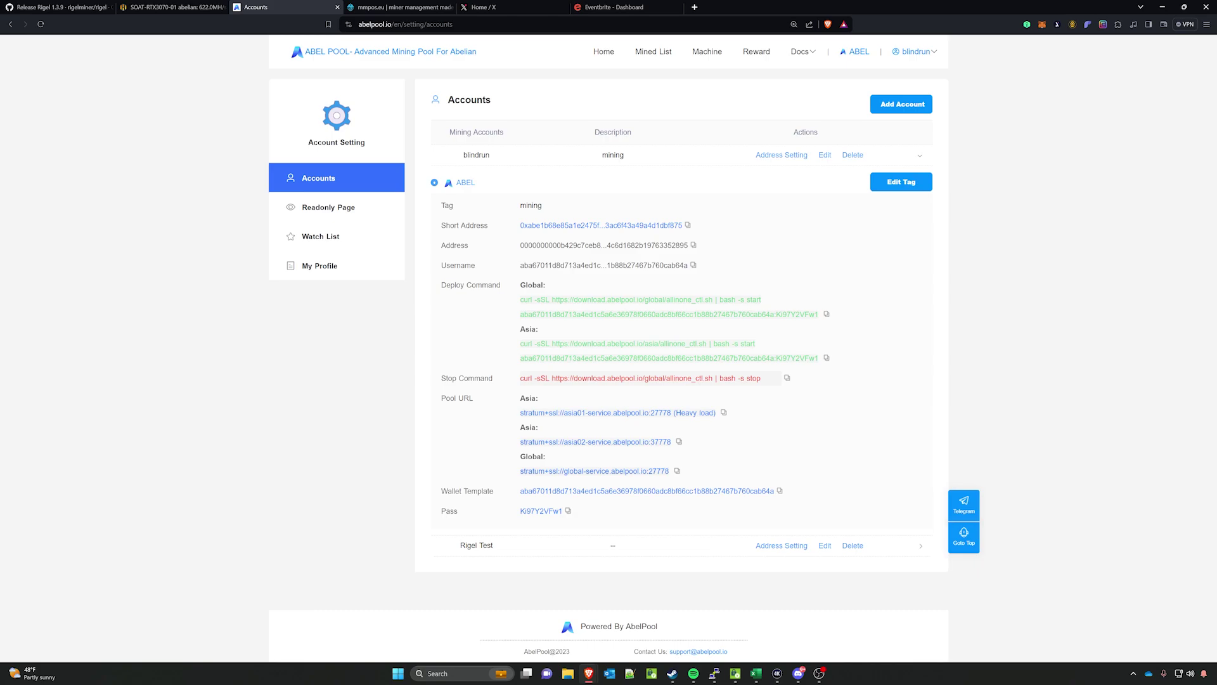
{"action": "left_click_drag", "start_coordinate": [520, 315], "coordinate": [774, 314]}
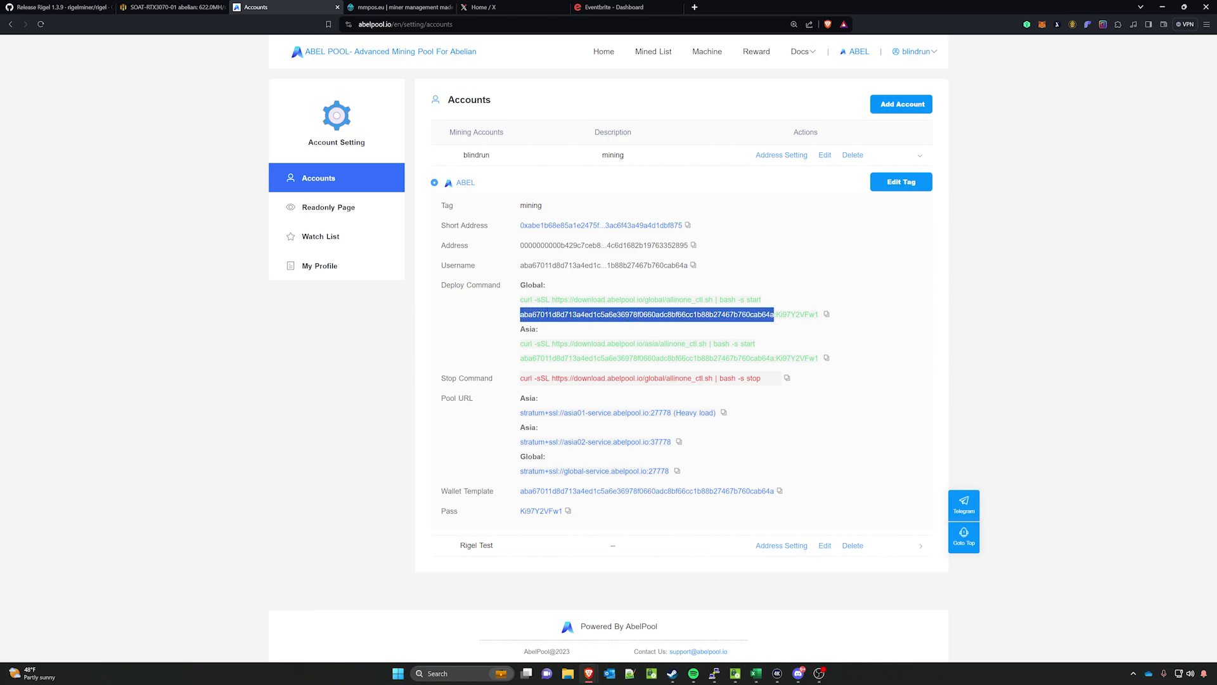
{"action": "right_click", "coordinate": [766, 319]}
{"action": "left_click", "coordinate": [770, 327]}
{"action": "right_click", "coordinate": [648, 314]}
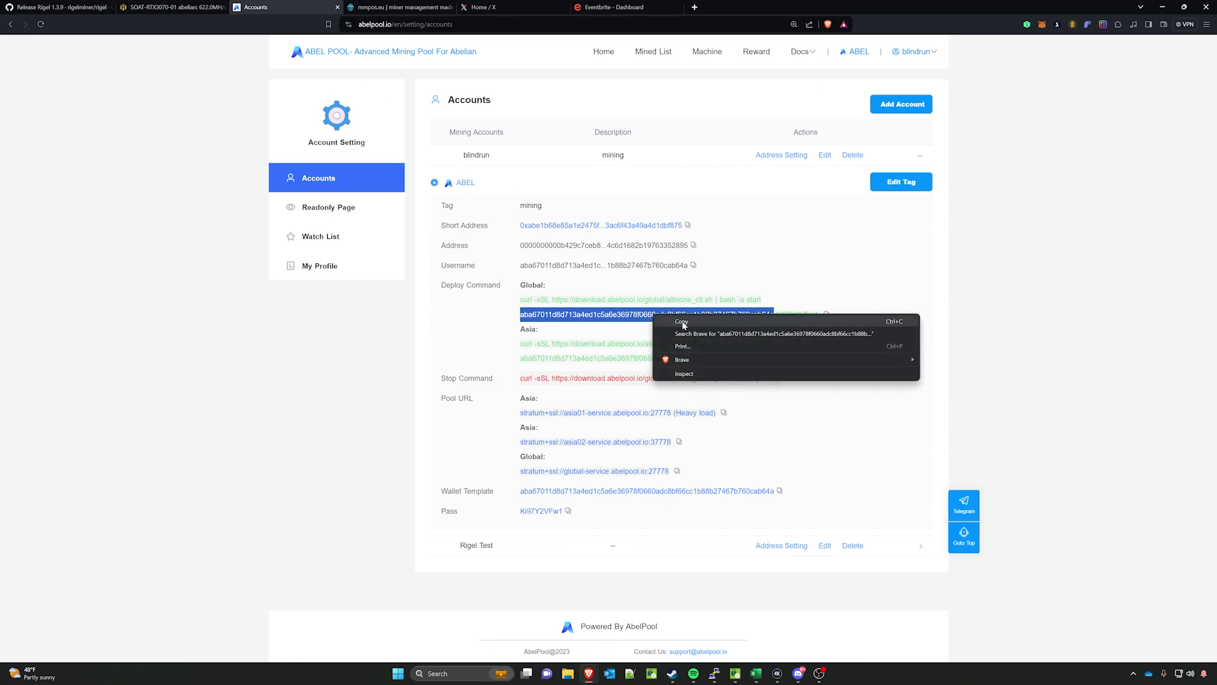
{"action": "left_click", "coordinate": [662, 323]}
{"action": "left_click", "coordinate": [171, 7]}
{"action": "double_click", "coordinate": [688, 287]}
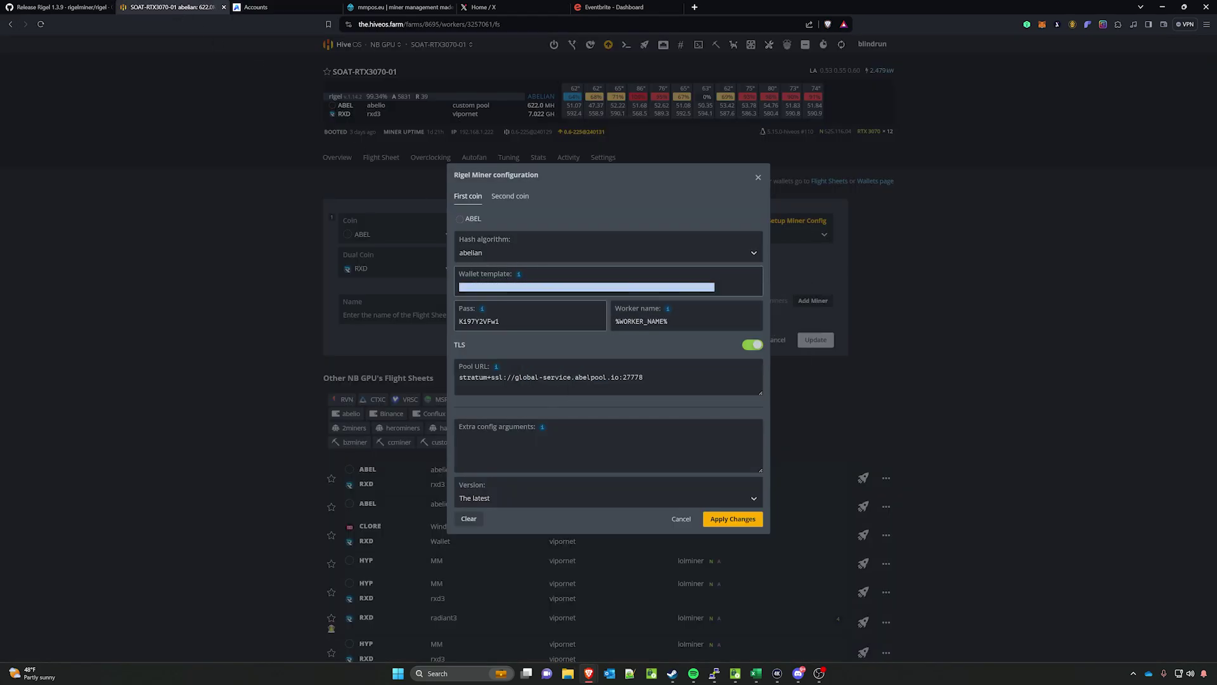
- Copy the pass from AbelPool's Global deploy command to match the Rigel Miner Pass field
{"action": "left_click", "coordinate": [500, 321]}
{"action": "key", "text": "ctrl+Tab"}
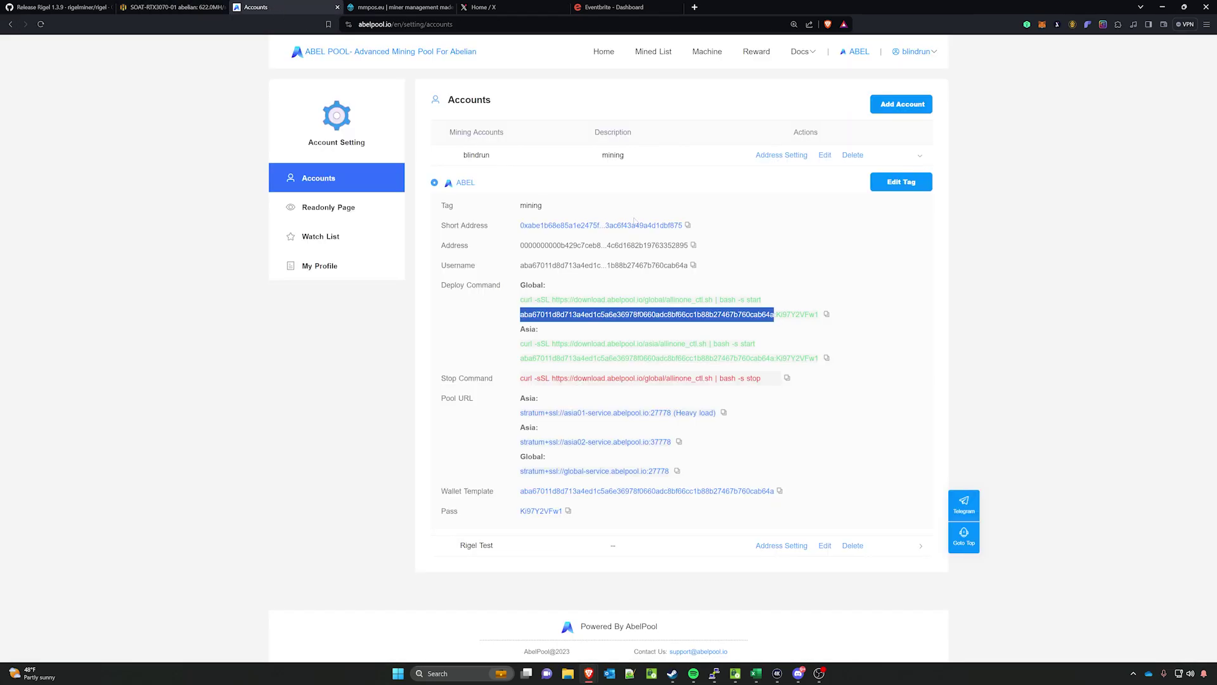
{"action": "left_click", "coordinate": [792, 298]}
{"action": "left_click_drag", "start_coordinate": [776, 314], "coordinate": [819, 315]}
{"action": "right_click", "coordinate": [807, 317]}
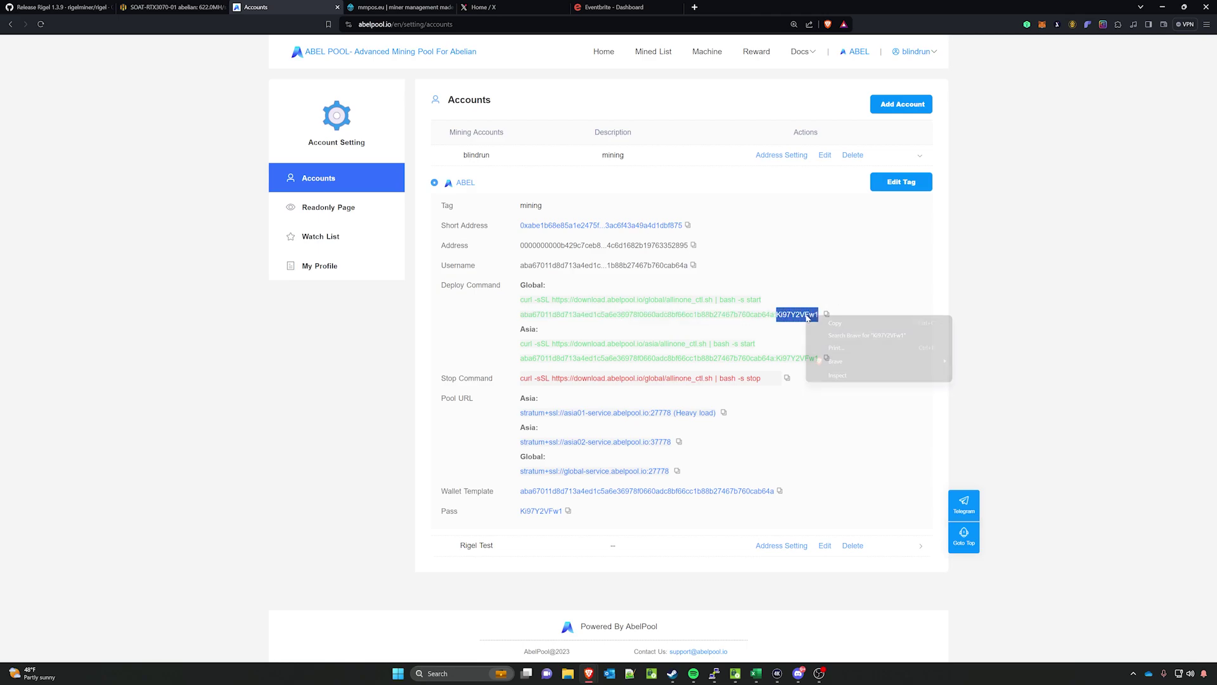
{"action": "left_click", "coordinate": [827, 324]}
{"action": "left_click", "coordinate": [172, 7]}
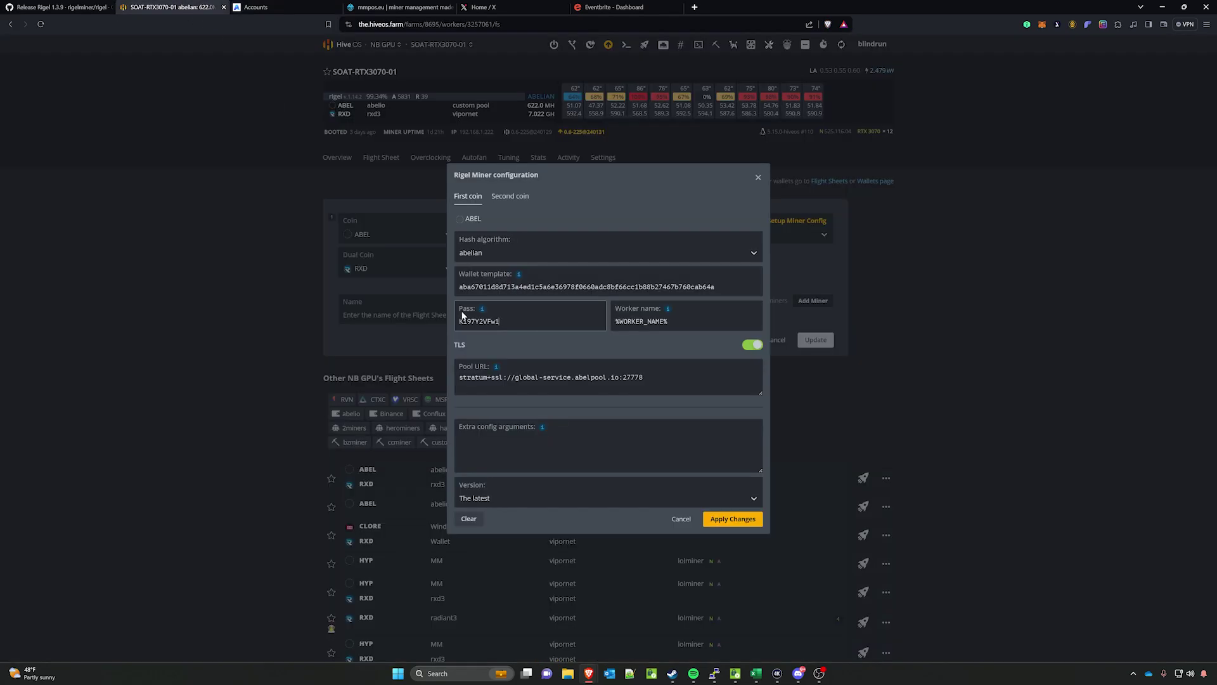
- Go back to AbelPool and copy the Global pool URL stratum+ssl://global-service.abelpool.io:27778
{"action": "left_click", "coordinate": [469, 377]}
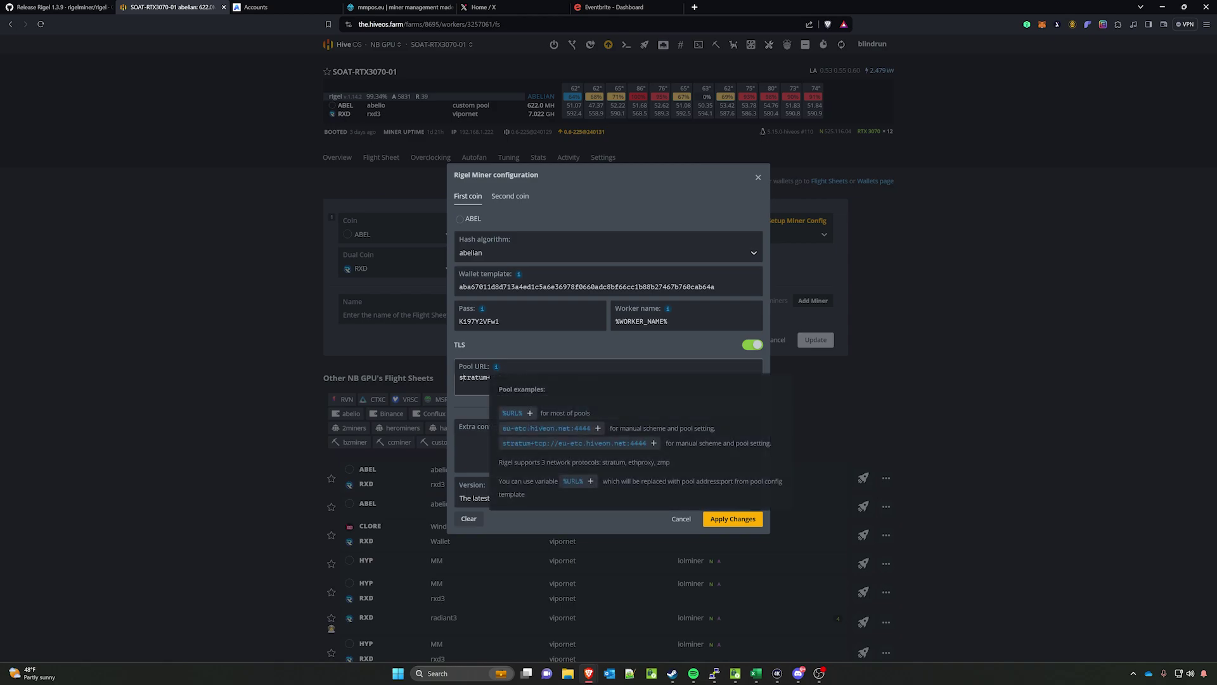
{"action": "left_click", "coordinate": [283, 11]}
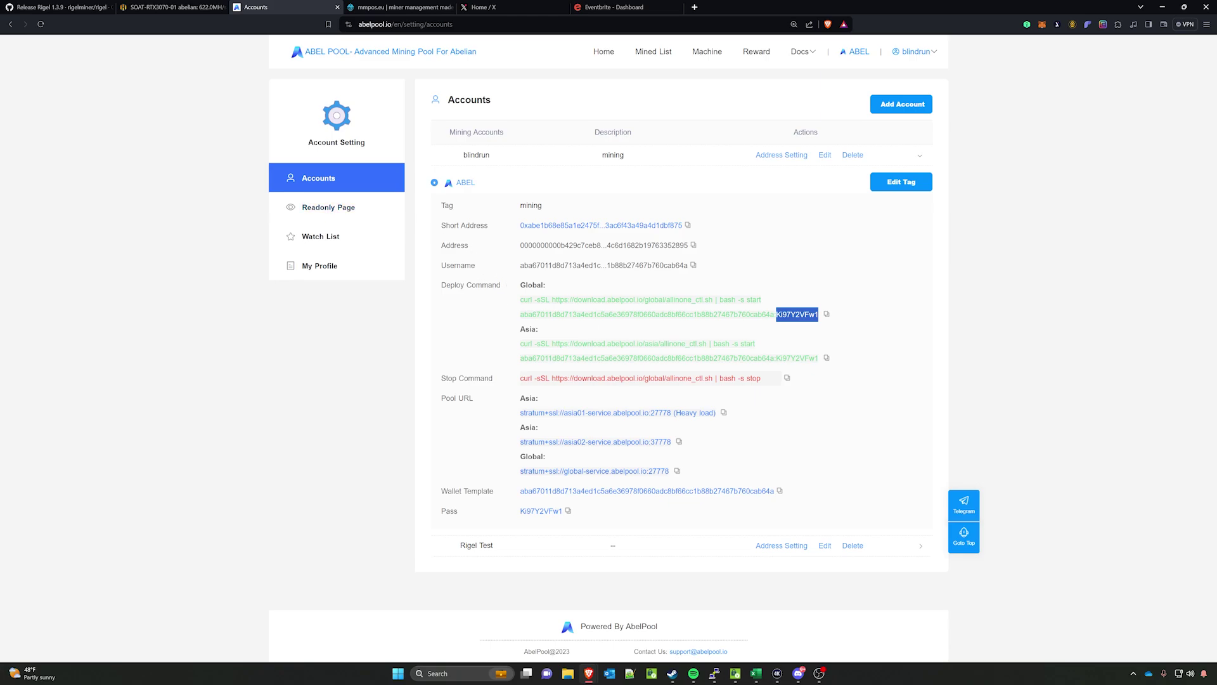
{"action": "left_click", "coordinate": [677, 471]}
- Paste AbelPool's Global pool URL over the Rigel Miner Pool URL field
{"action": "left_click", "coordinate": [677, 471]}
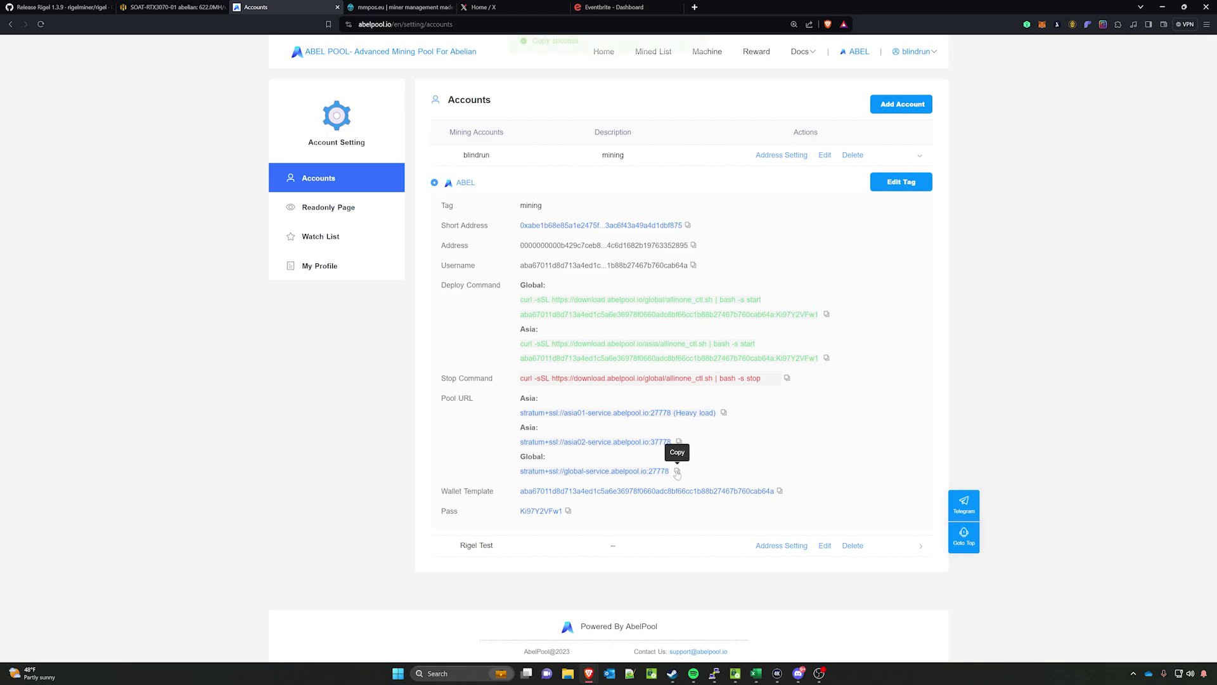
{"action": "left_click_drag", "start_coordinate": [520, 471], "coordinate": [667, 480]}
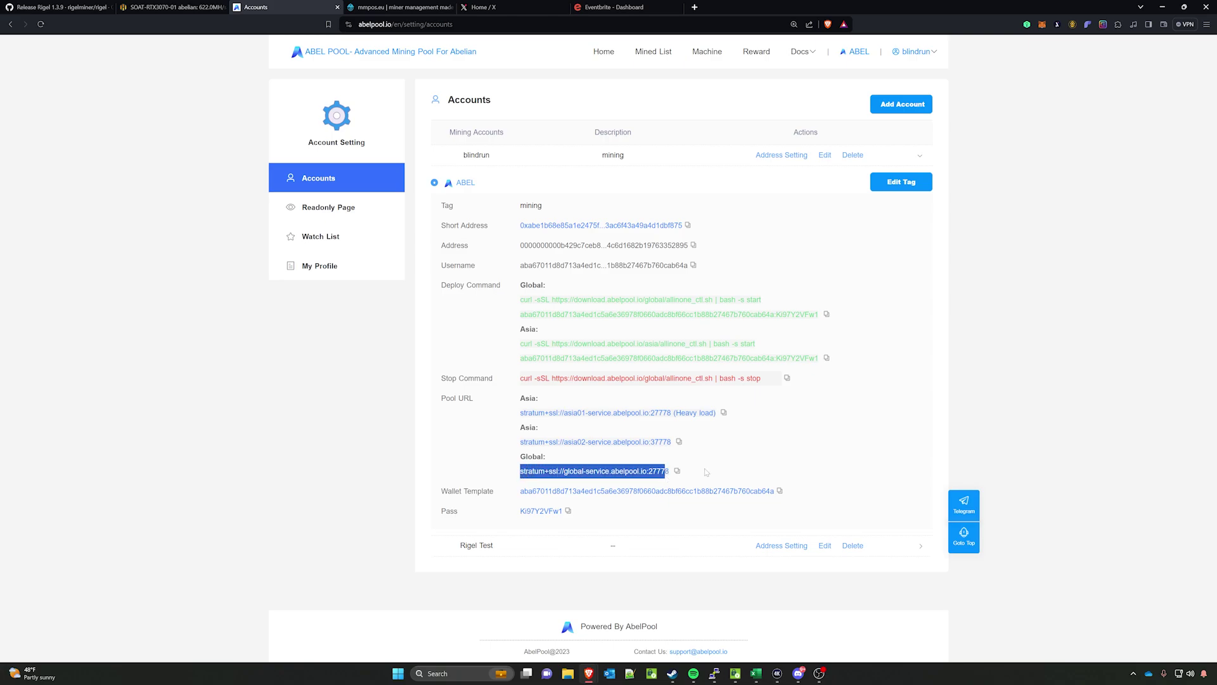
{"action": "left_click", "coordinate": [676, 471]}
{"action": "key", "text": "ctrl+shift+Tab"}
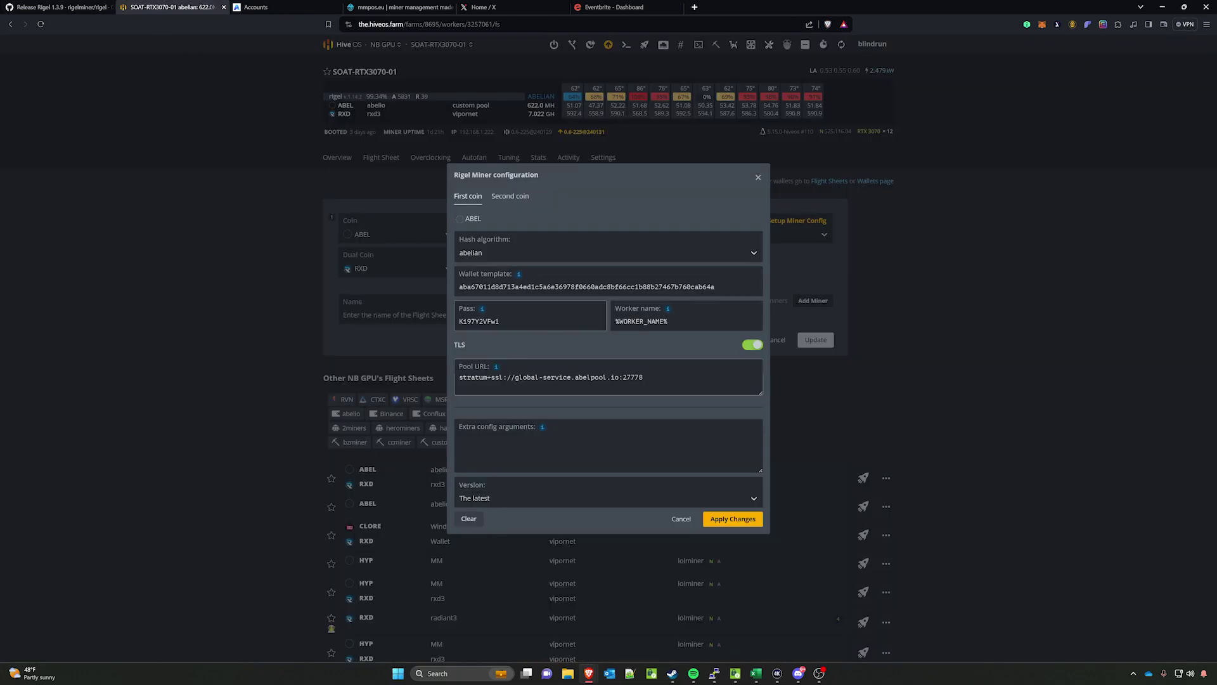
{"action": "left_click_drag", "start_coordinate": [459, 377], "coordinate": [644, 377]}
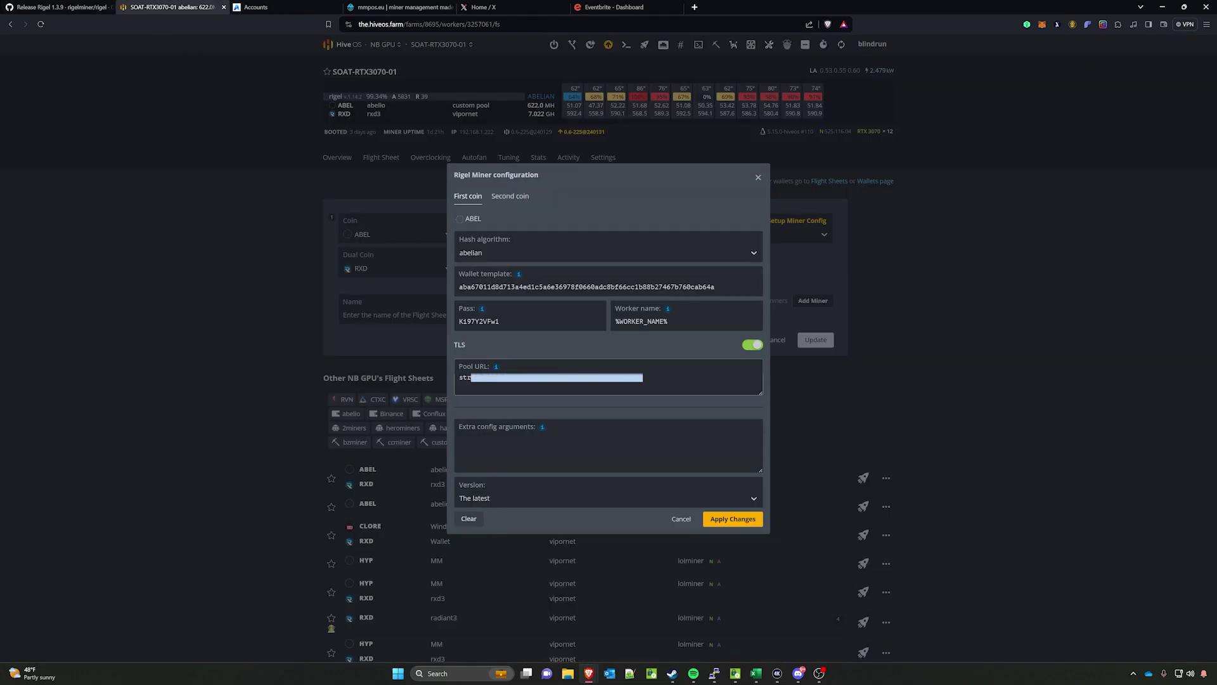
{"action": "key", "text": "ctrl+v"}
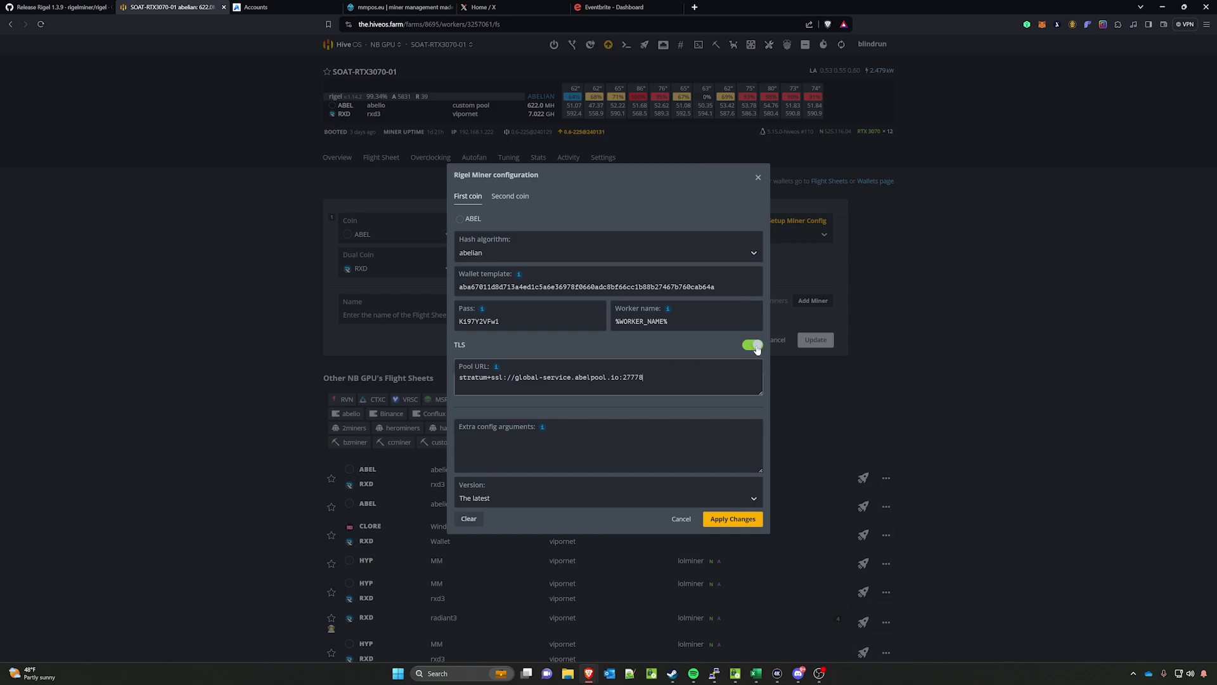
- Confirm the 27778 port, then recopy and paste stratum+ssl://global-service.abelpool.io:27778 into Pool URL
{"action": "left_click", "coordinate": [279, 7]}
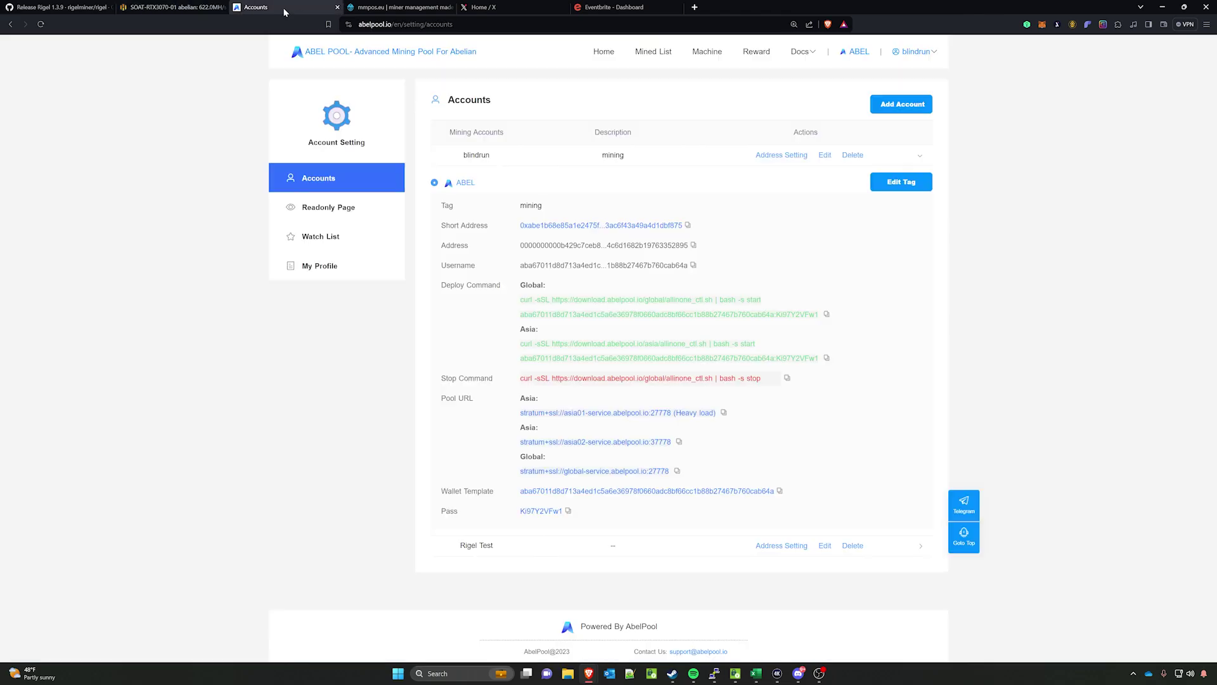
{"action": "double_click", "coordinate": [660, 471]}
{"action": "left_click", "coordinate": [664, 480]}
{"action": "left_click", "coordinate": [676, 471]}
{"action": "left_click", "coordinate": [171, 7]}
{"action": "triple_click", "coordinate": [620, 377]}
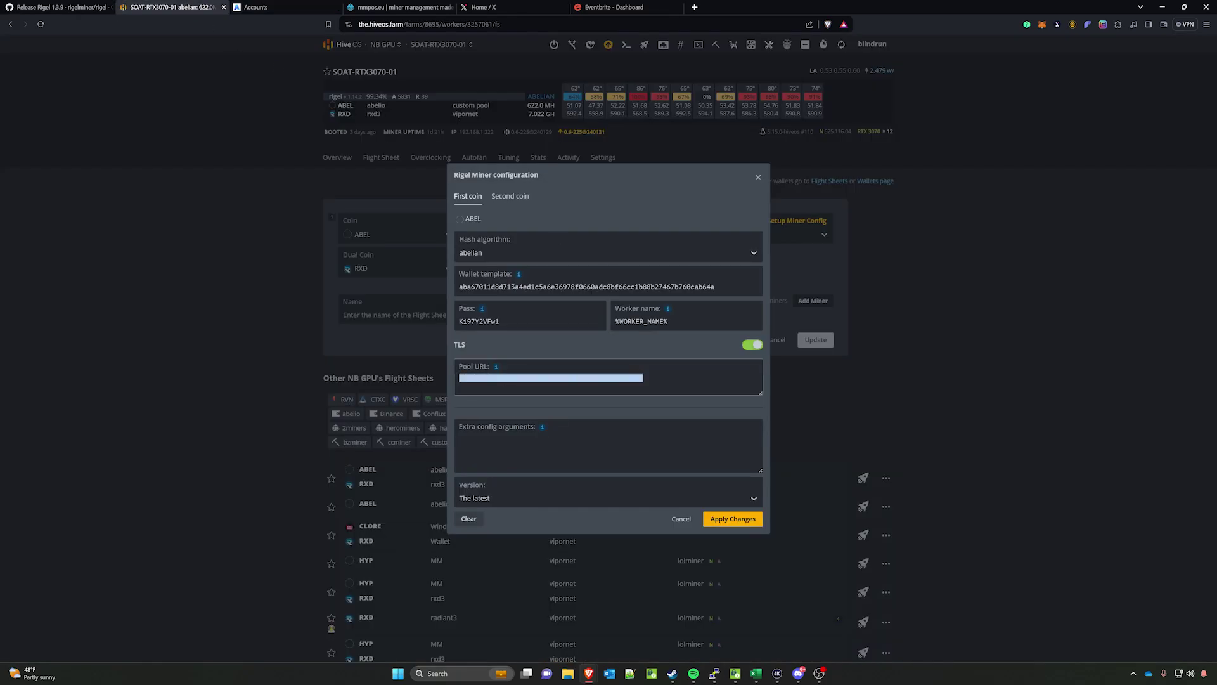
{"action": "key", "text": "ctrl+v"}
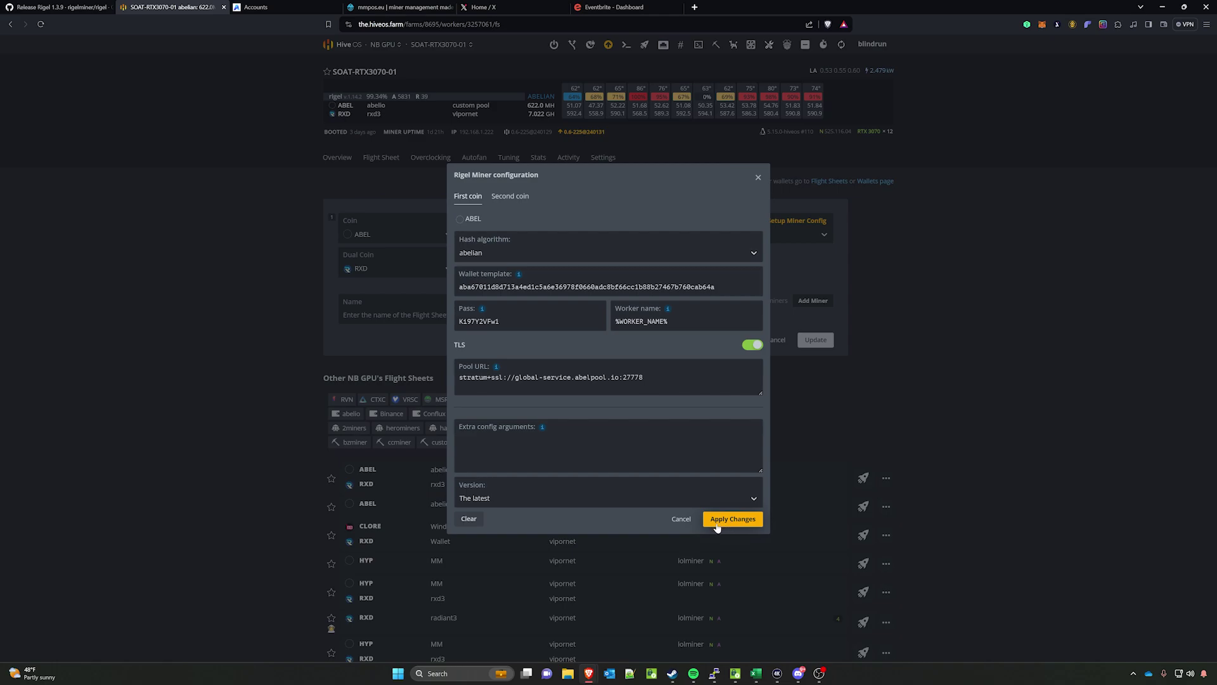
- Apply the ABEL miner config, then review the RXD Second coin settings and cancel unchanged
{"action": "left_click", "coordinate": [681, 520]}
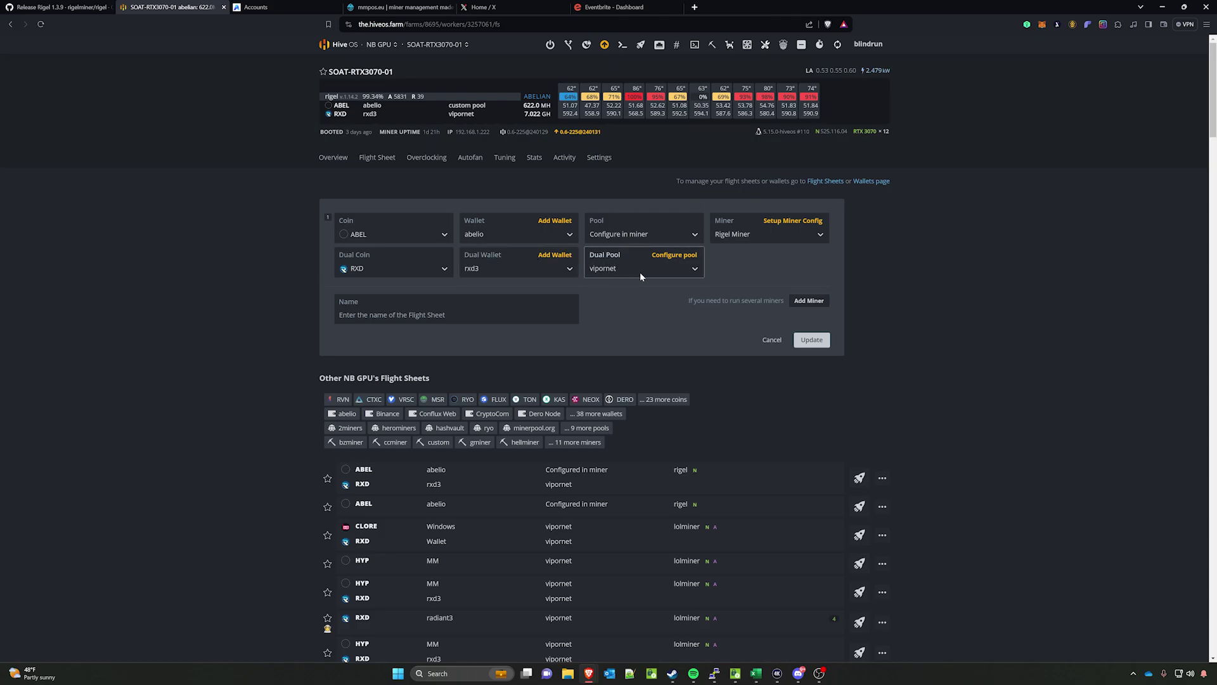
{"action": "left_click", "coordinate": [795, 222]}
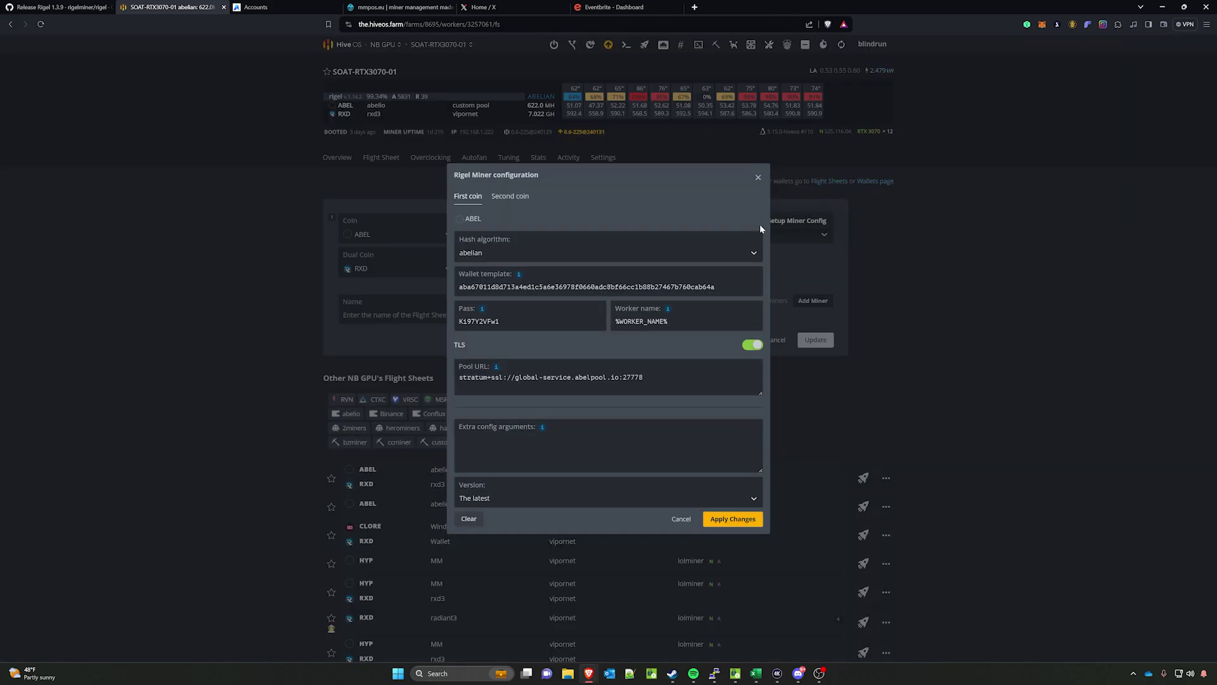
{"action": "left_click", "coordinate": [524, 198]}
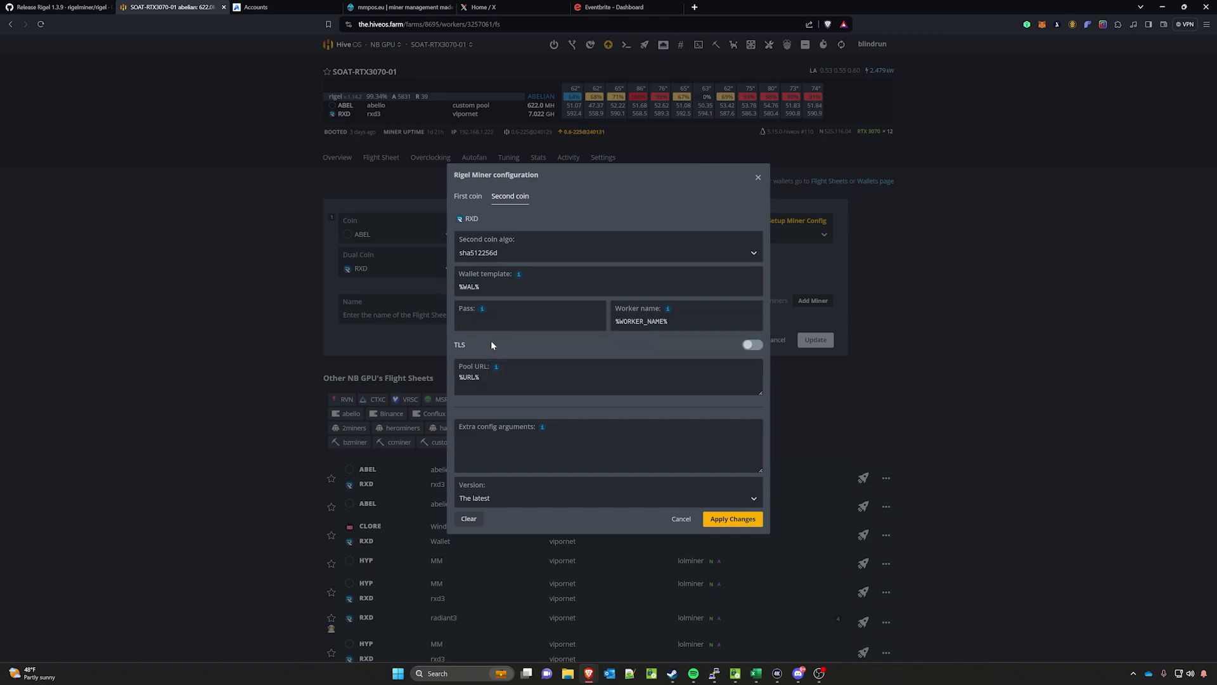
{"action": "left_click", "coordinate": [679, 520]}
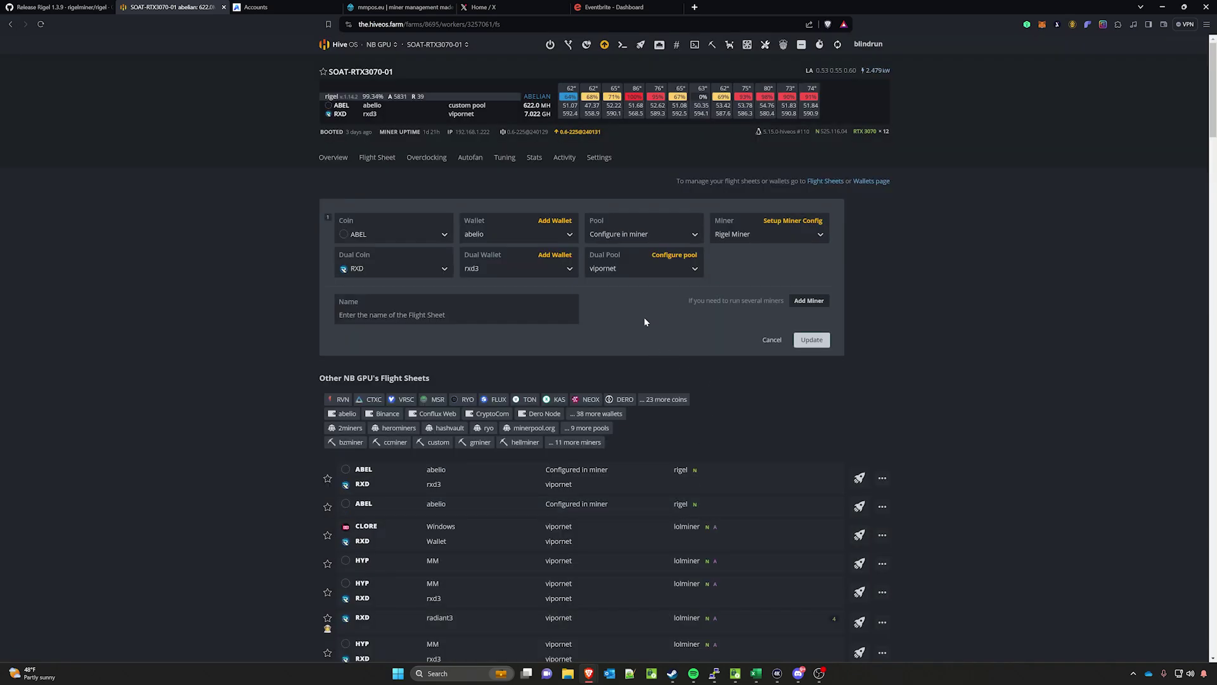
- Open the worker Overview and inspect GPU 1's 47.44 MH hashrate and 150 power limit
{"action": "left_click", "coordinate": [334, 164]}
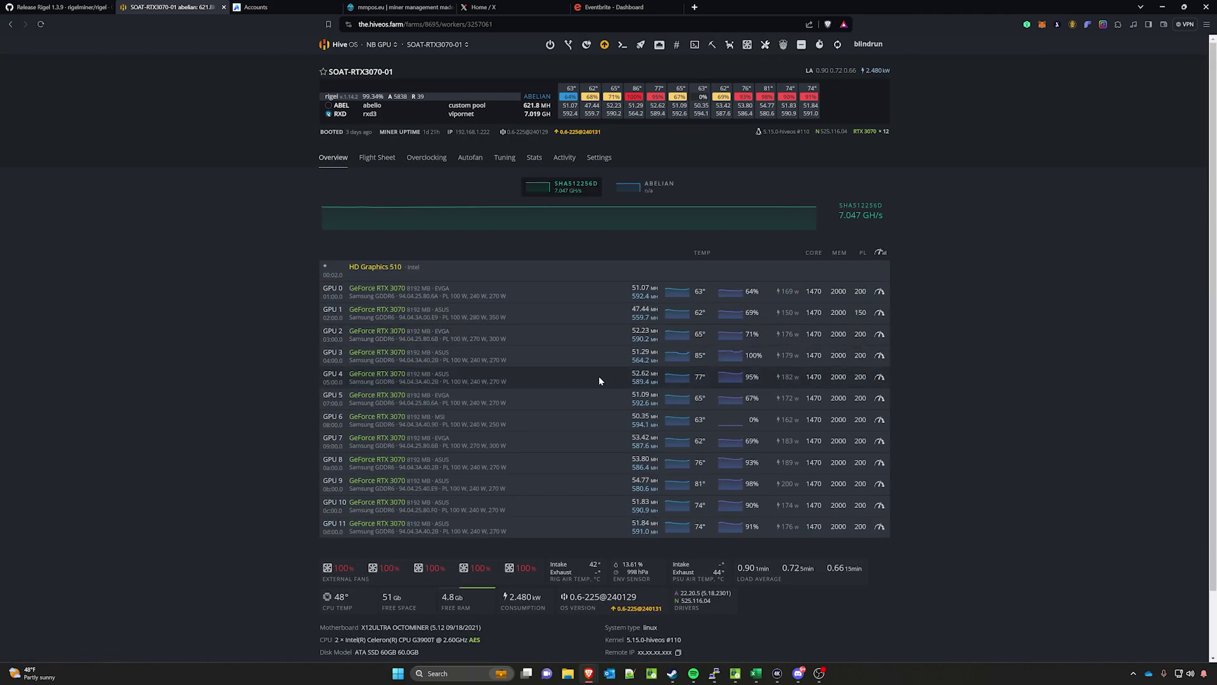
{"action": "scroll", "coordinate": [595, 380], "scroll_direction": "down", "scroll_amount": 1}
{"action": "scroll", "coordinate": [595, 307], "scroll_direction": "up", "scroll_amount": 1}
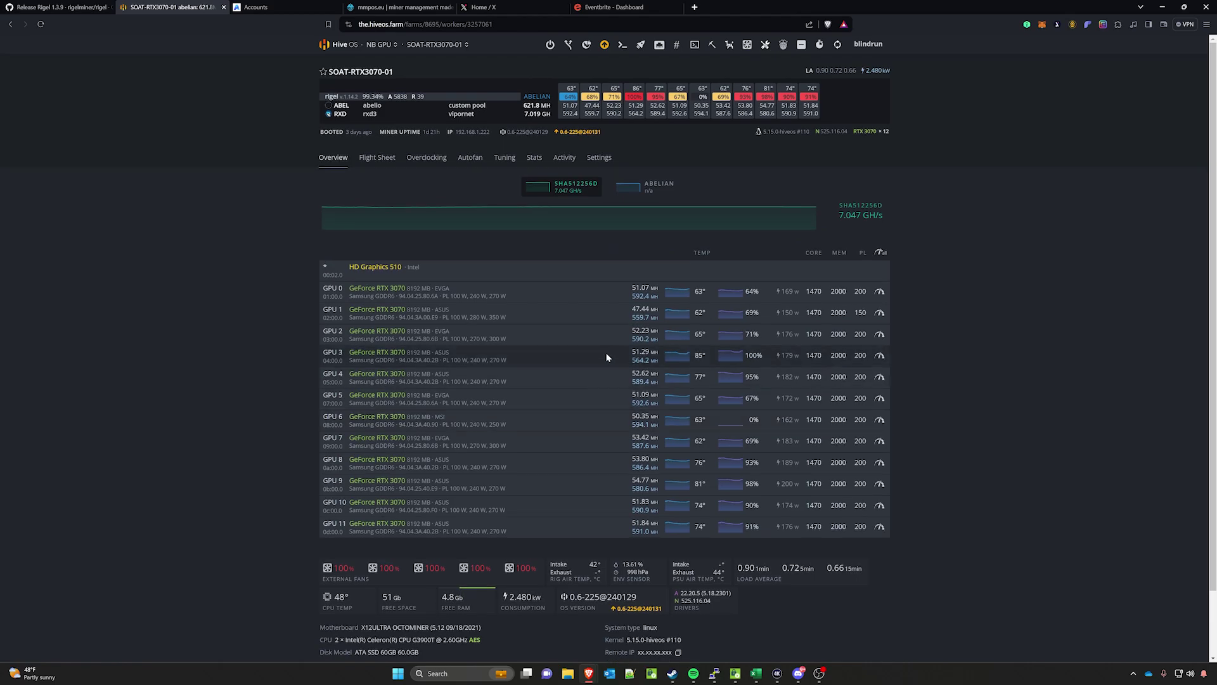
{"action": "left_click", "coordinate": [348, 308]}
{"action": "left_click", "coordinate": [565, 317]}
{"action": "triple_click", "coordinate": [641, 310]}
{"action": "left_click", "coordinate": [631, 312]}
{"action": "triple_click", "coordinate": [641, 309]}
{"action": "left_click", "coordinate": [640, 309]}
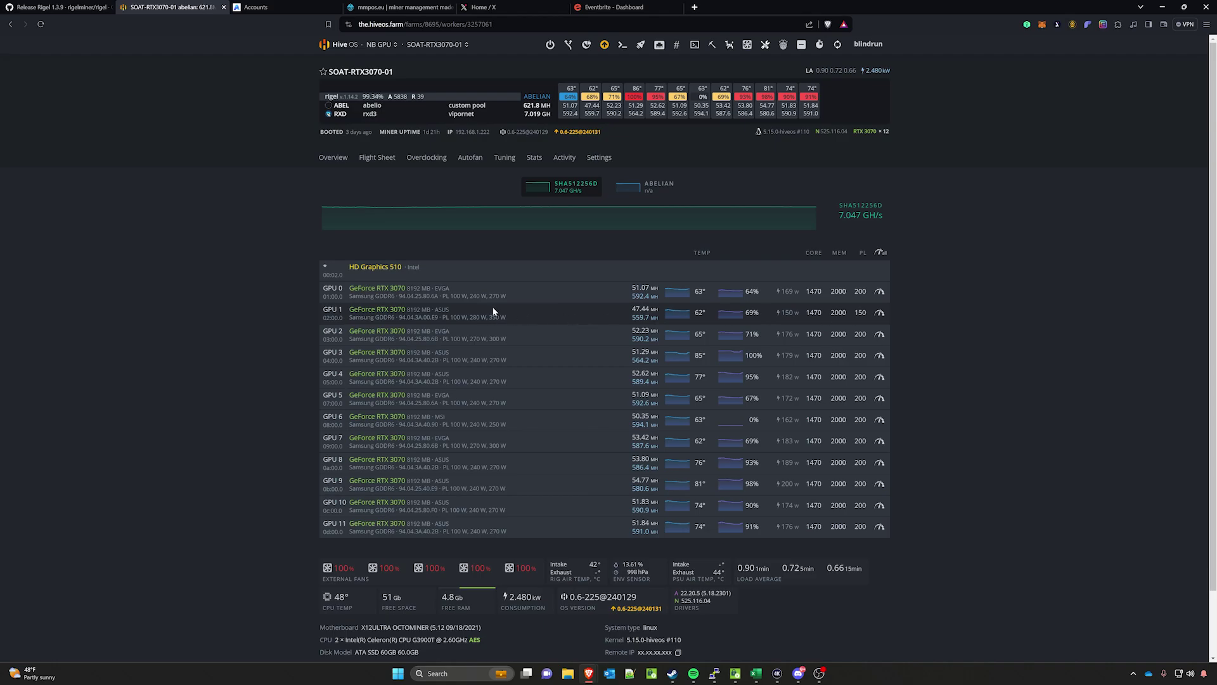
{"action": "left_click_drag", "start_coordinate": [854, 313], "coordinate": [862, 312]}
{"action": "left_click", "coordinate": [852, 313]}
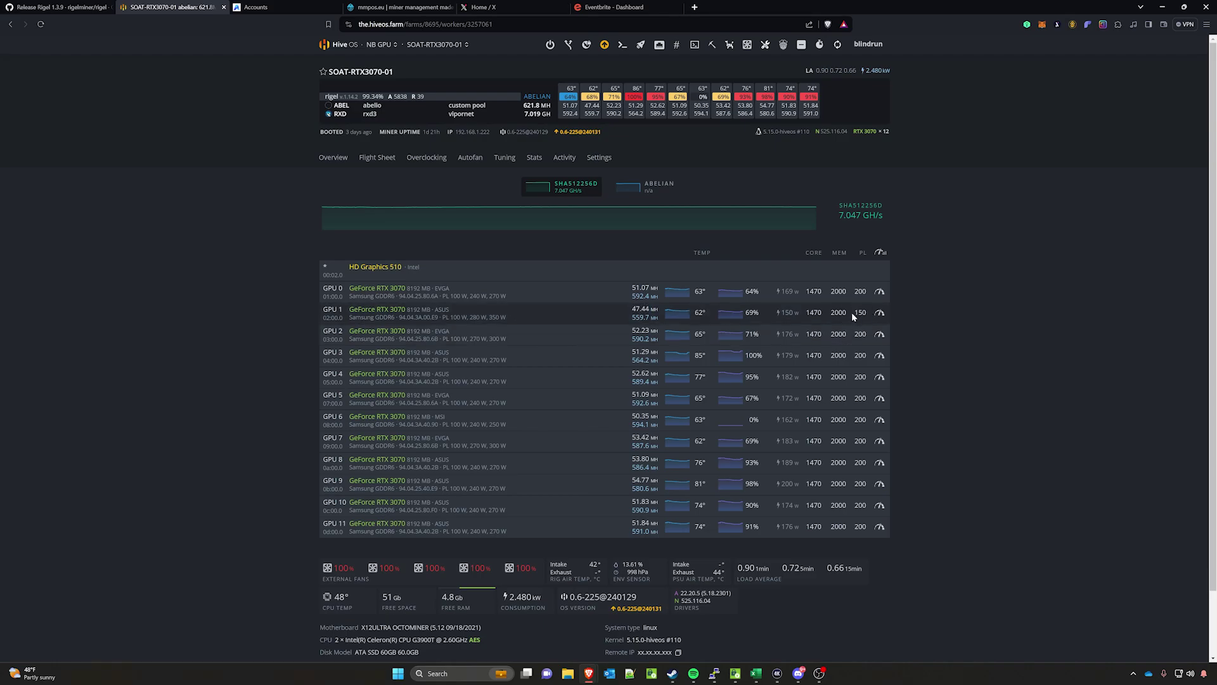